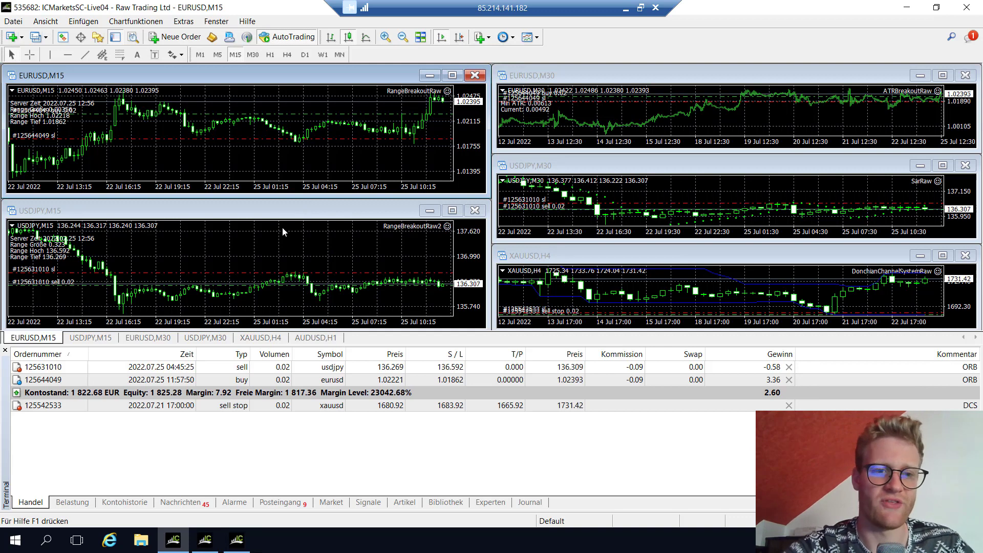
# Display the Navigator and the market watch list, and open a new chart window for AUDJPY
pyautogui.click(255, 247)
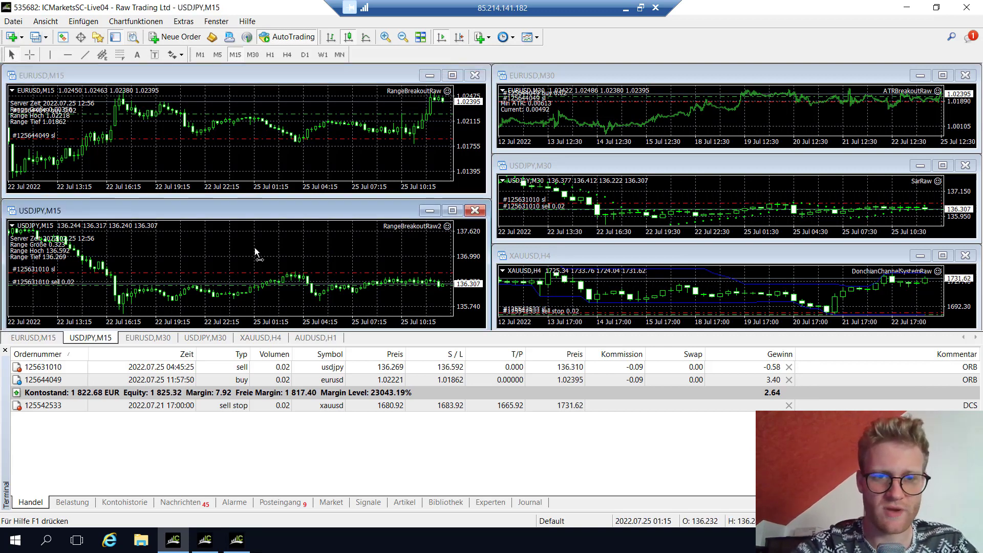
pyautogui.hotkey('ctrl', 'n')
pyautogui.hotkey('ctrl', 'm')
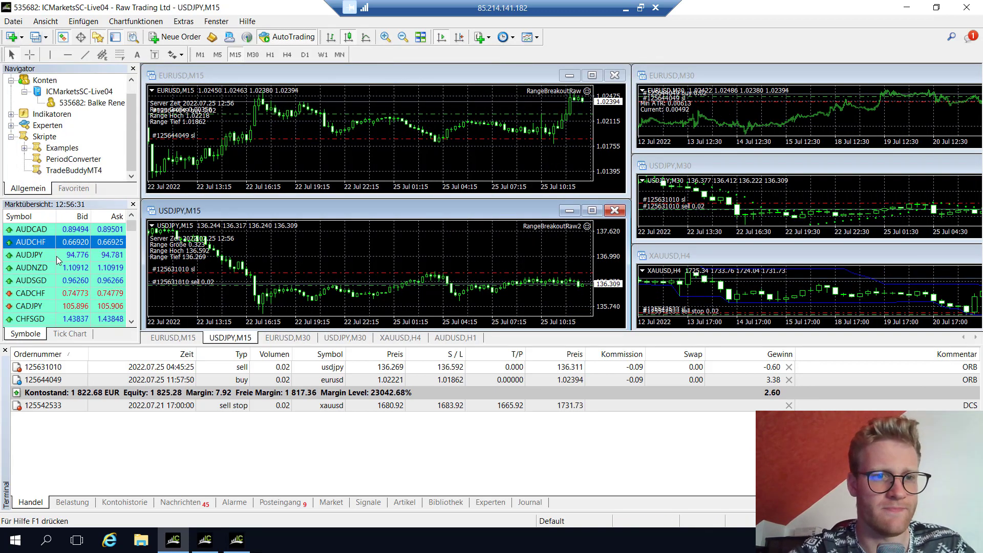
pyautogui.rightClick(54, 256)
pyautogui.click(99, 281)
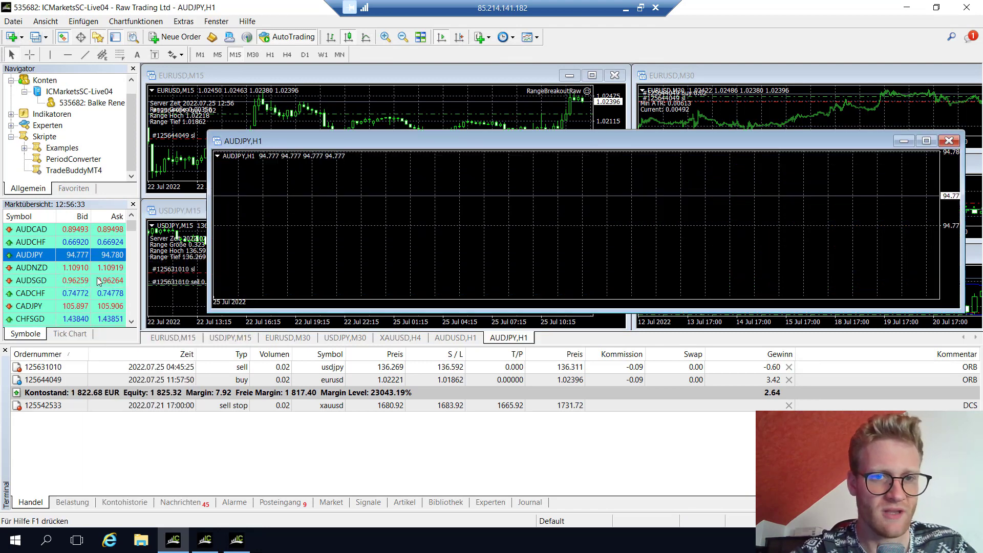
# Run the TradeBuddyMT4 script on the AUDJPY chart to export the trading journal, and acknowledge its alert
pyautogui.click(82, 170)
pyautogui.moveTo(306, 197); pyautogui.dragTo(305, 198)
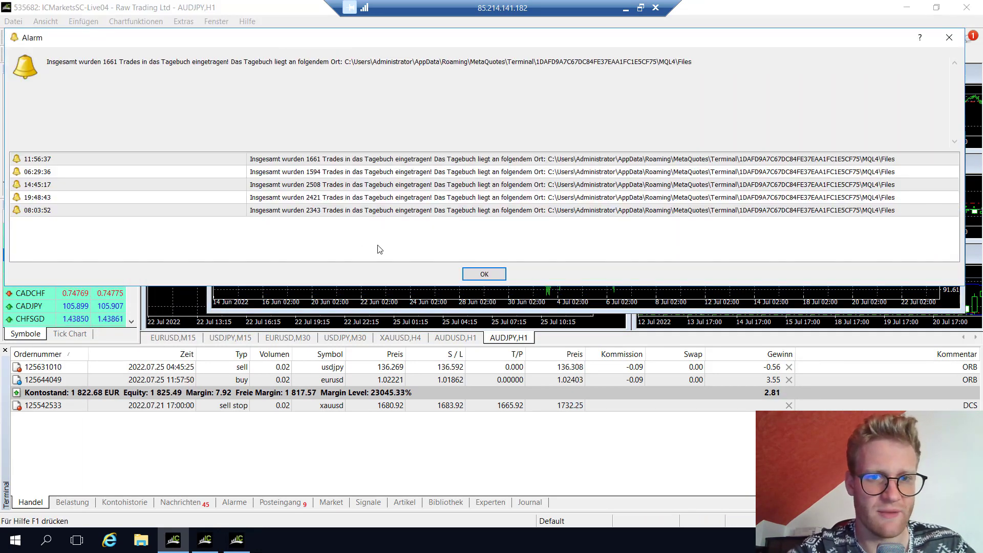
pyautogui.click(484, 274)
# Close the Navigator, the market watch list and the AUDJPY chart window
pyautogui.click(132, 69)
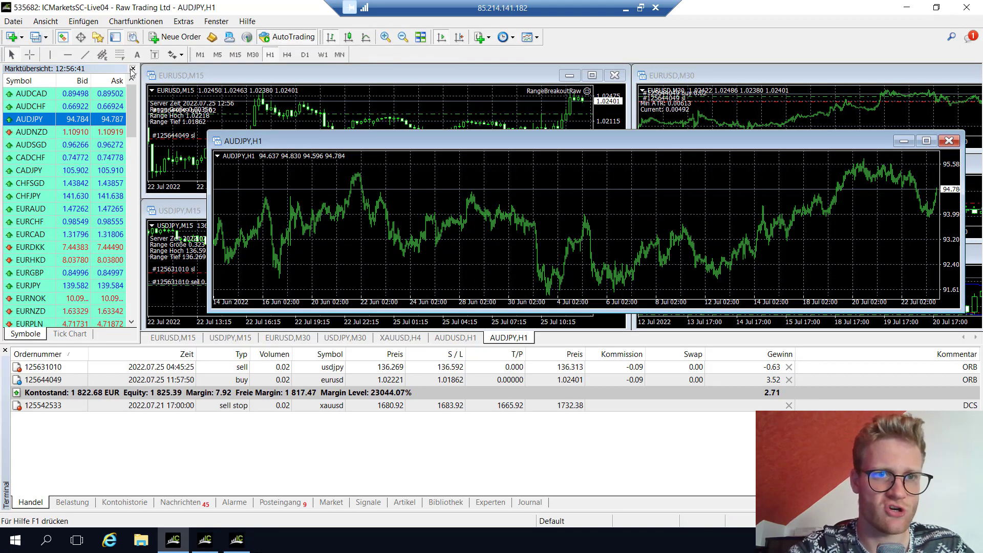
pyautogui.click(133, 69)
pyautogui.click(809, 140)
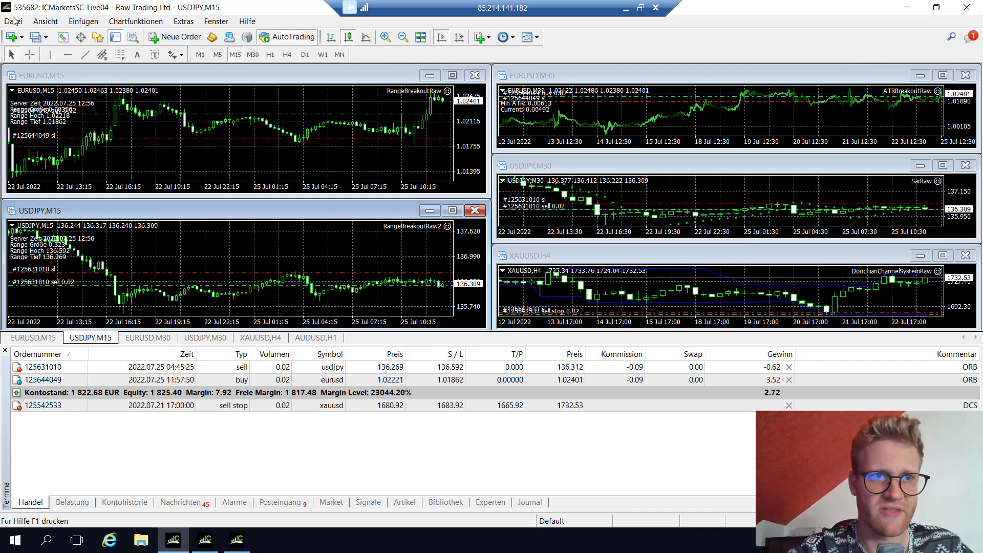
# Open the terminal's data folder and go to the Files folder inside MQL4
pyautogui.click(14, 21)
pyautogui.click(65, 143)
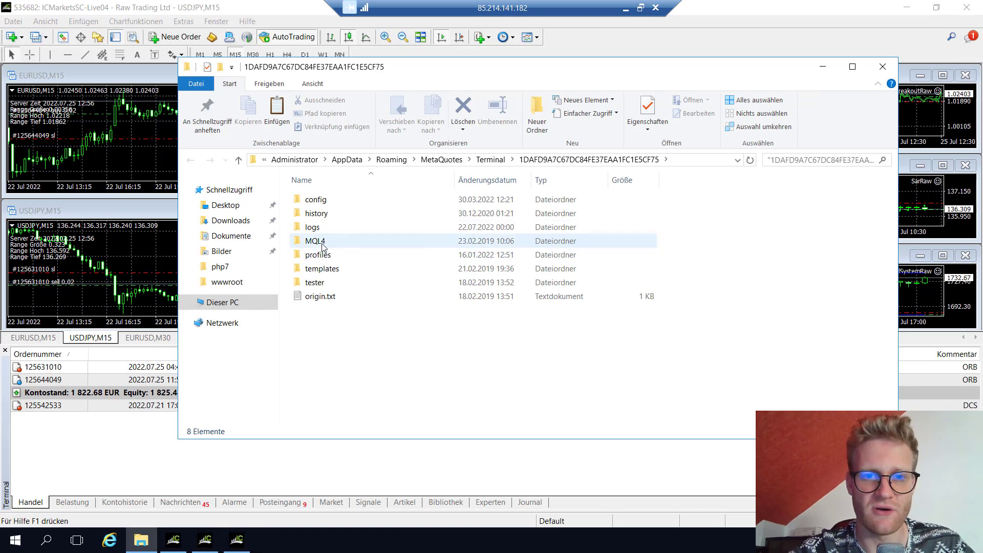
pyautogui.doubleClick(322, 243)
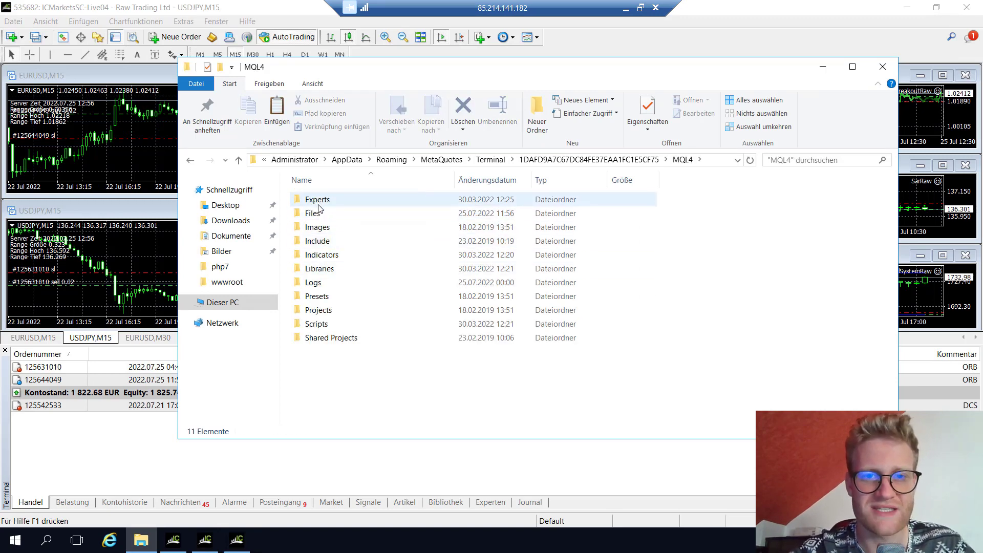
pyautogui.click(322, 213)
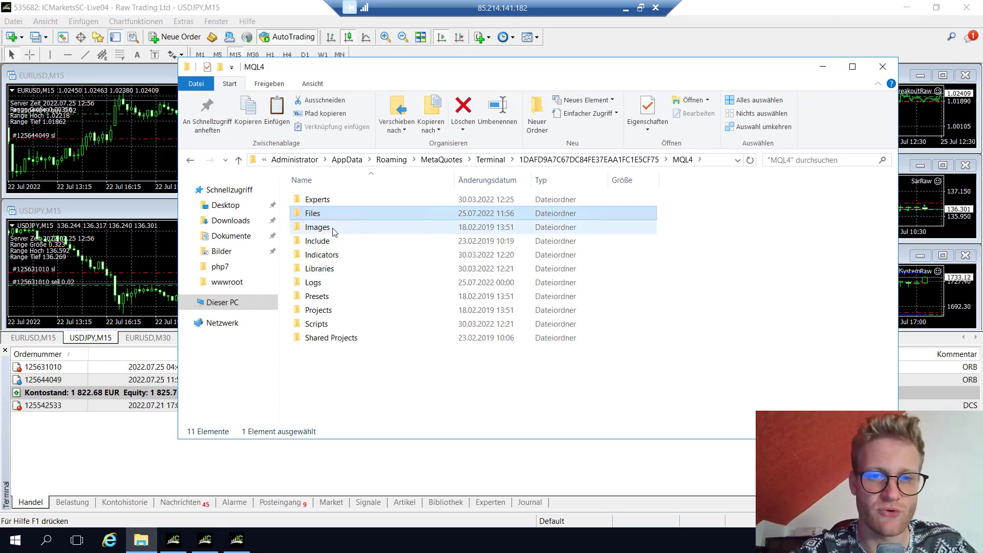
pyautogui.doubleClick(335, 243)
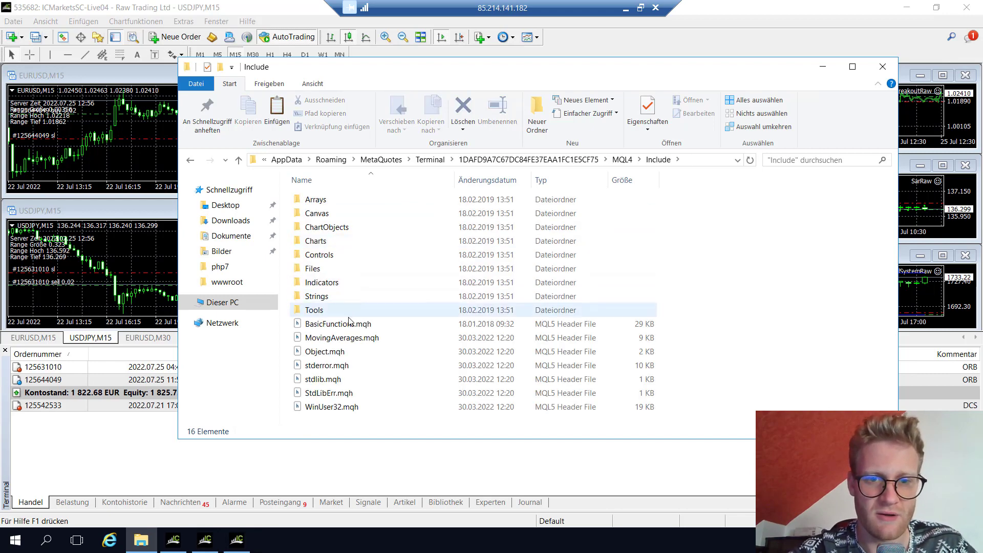
pyautogui.click(623, 159)
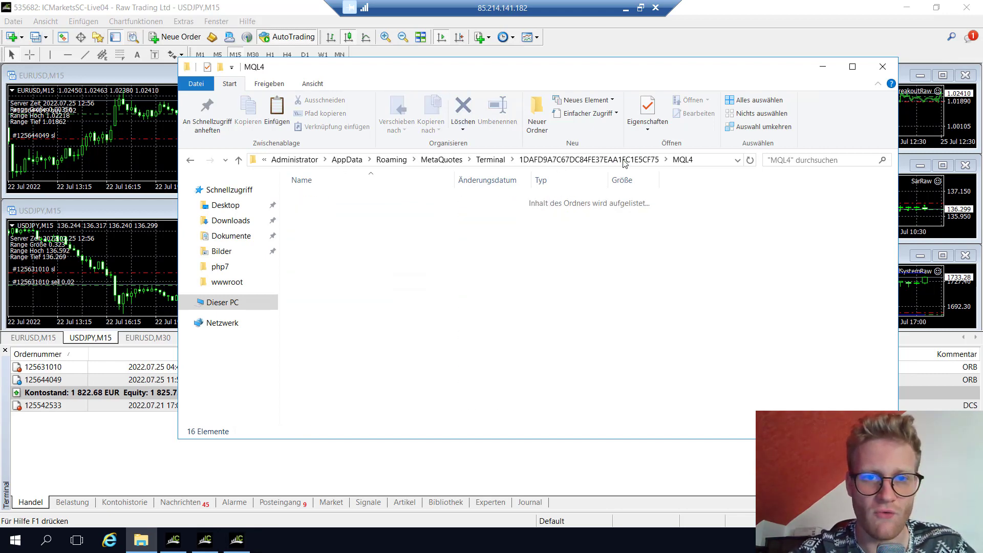
pyautogui.doubleClick(333, 213)
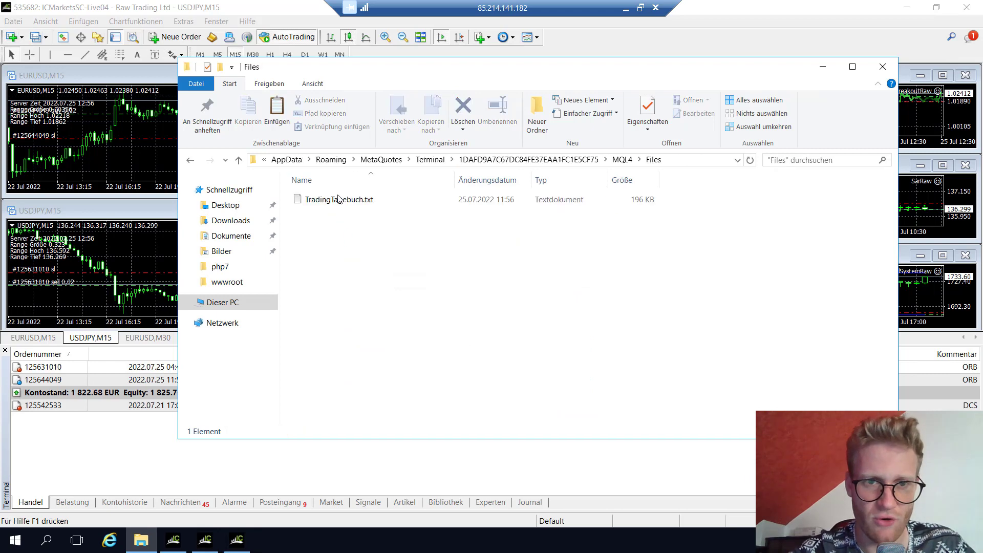
# Copy TradingTagebuch.txt from the remote Files folder to the local desktop, and close the remote folder window
pyautogui.click(328, 200)
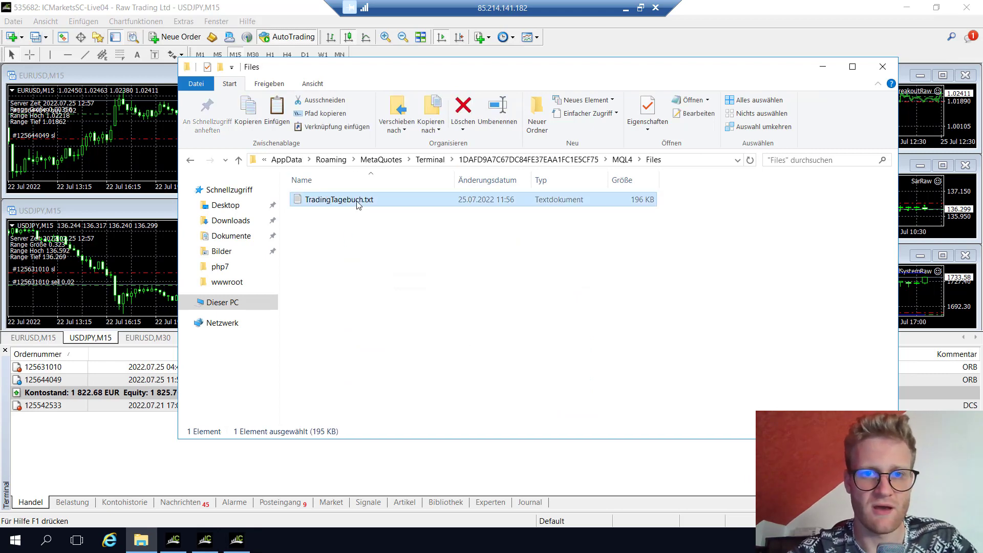
pyautogui.click(625, 9)
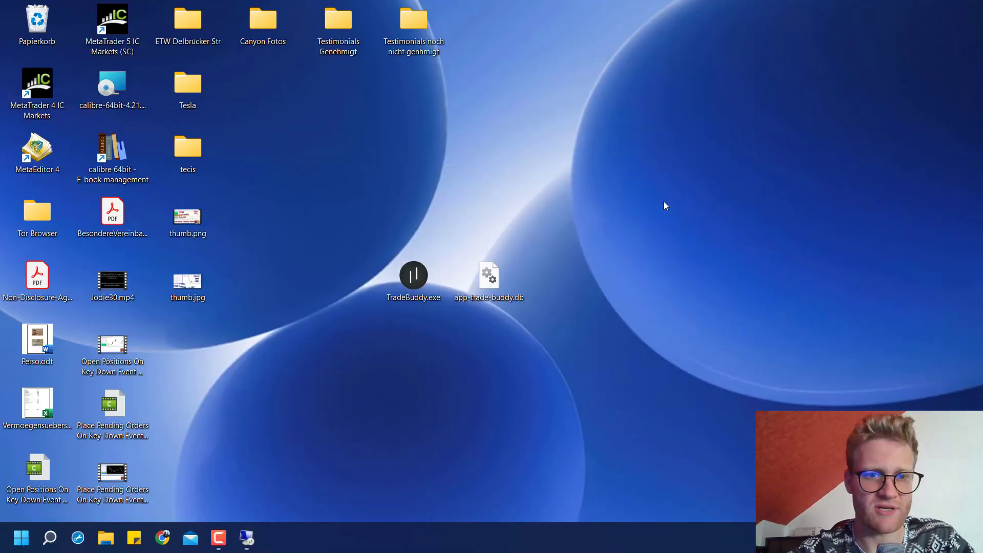
pyautogui.moveTo(255, 162); pyautogui.dragTo(577, 290)
pyautogui.click(246, 548)
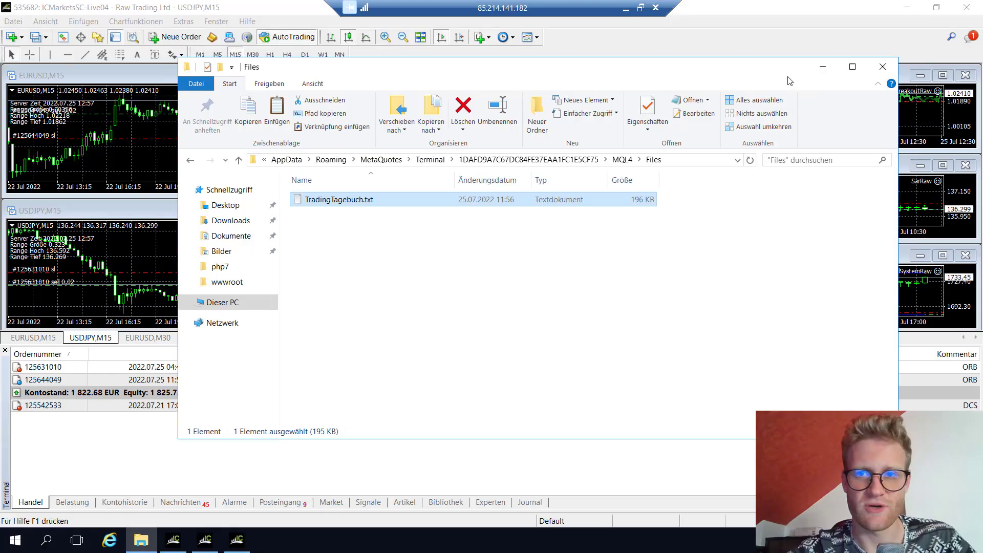
pyautogui.click(883, 64)
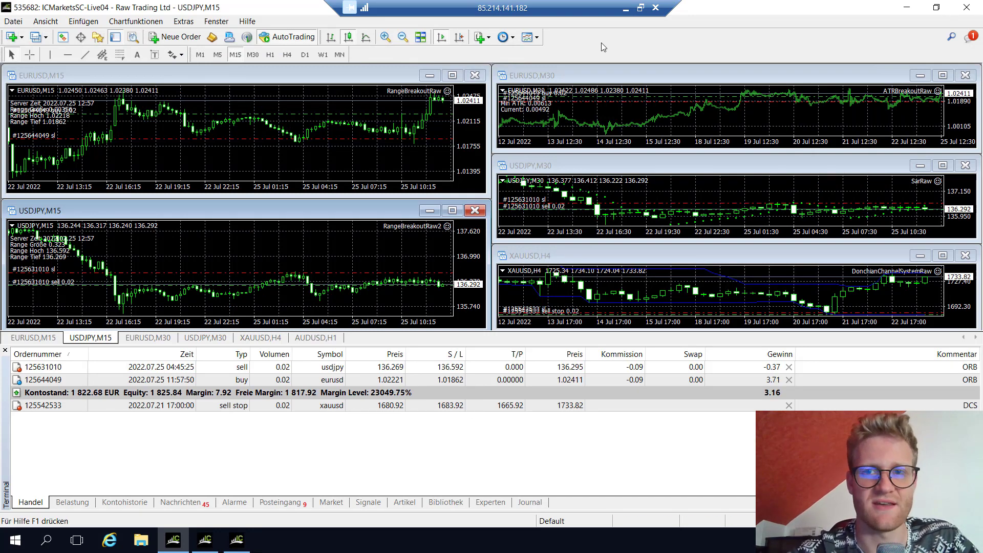
pyautogui.click(625, 7)
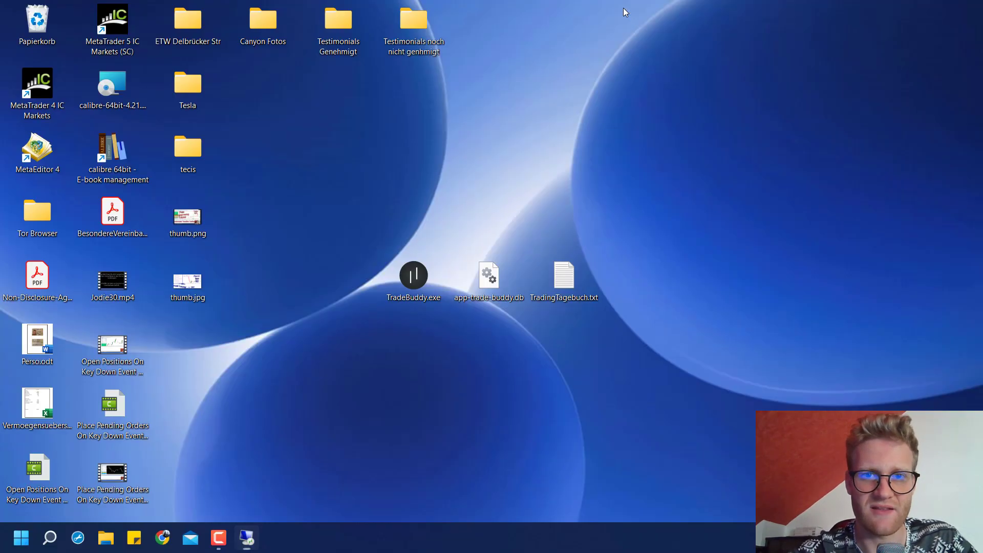
# Open TradingTagebuch.txt from the desktop, look through its exported trade lines, and close it
pyautogui.doubleClick(561, 288)
pyautogui.scroll(-20, 562, 289)
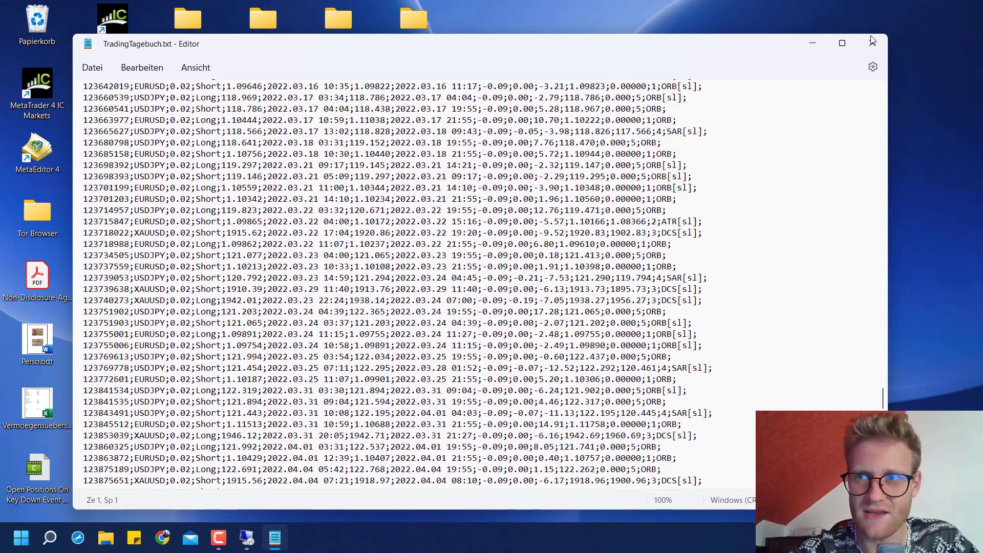
pyautogui.click(873, 42)
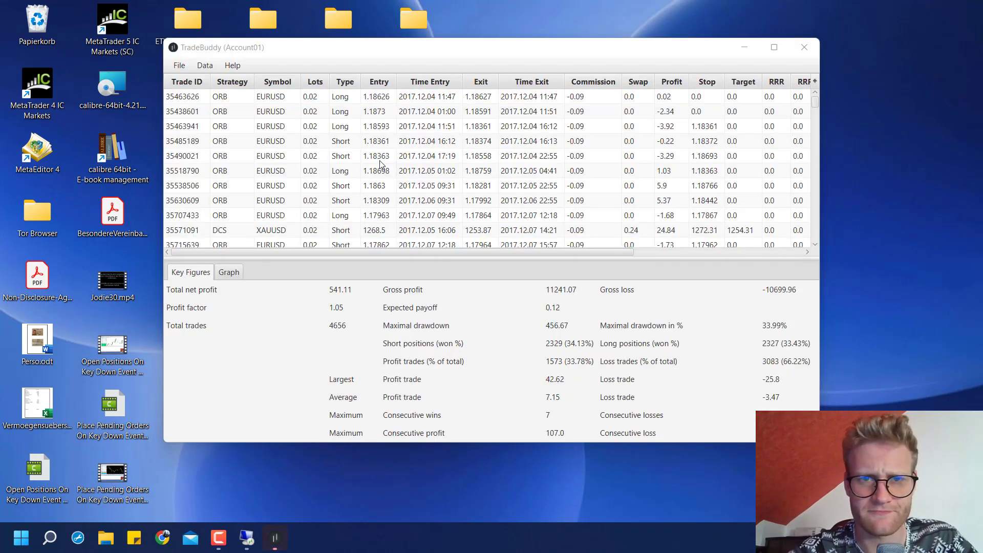
# Switch to TradeBuddy, maximize its window and import TradingTagebuch.txt from the desktop into Account01
pyautogui.doubleClick(374, 57)
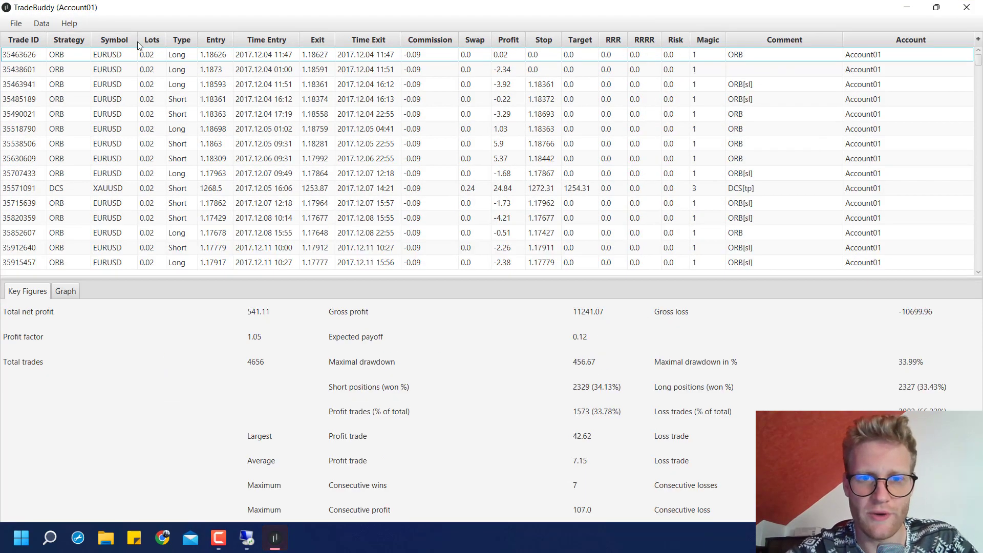
pyautogui.click(50, 25)
pyautogui.click(65, 58)
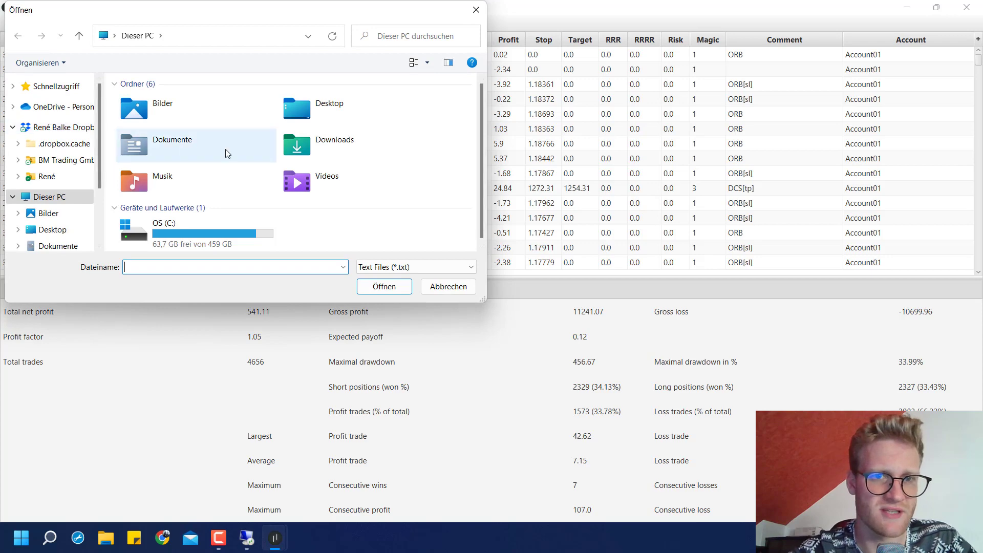
pyautogui.doubleClick(299, 112)
pyautogui.click(309, 203)
pyautogui.doubleClick(290, 211)
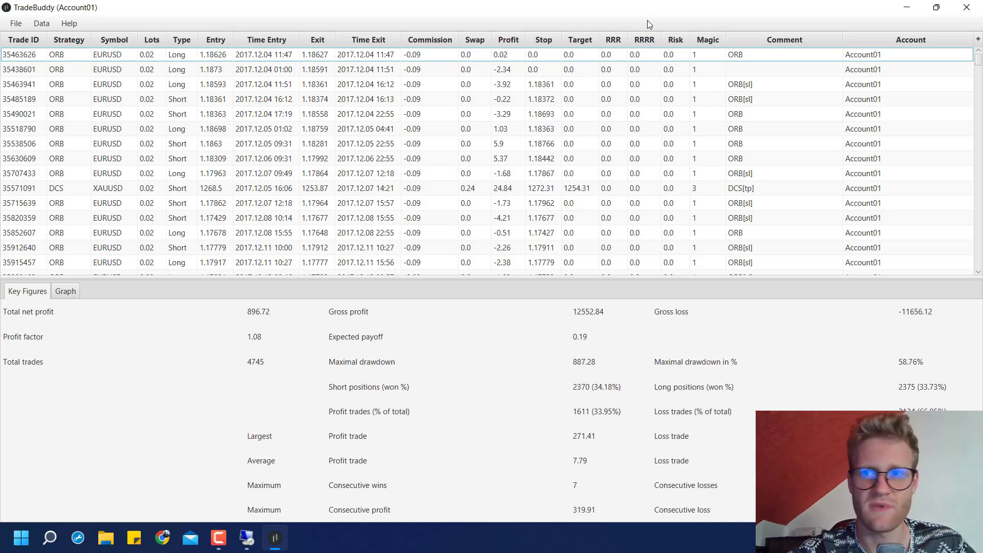
# Sort the trade table by Comment in descending order and examine the archived transaction rows
pyautogui.click(768, 41)
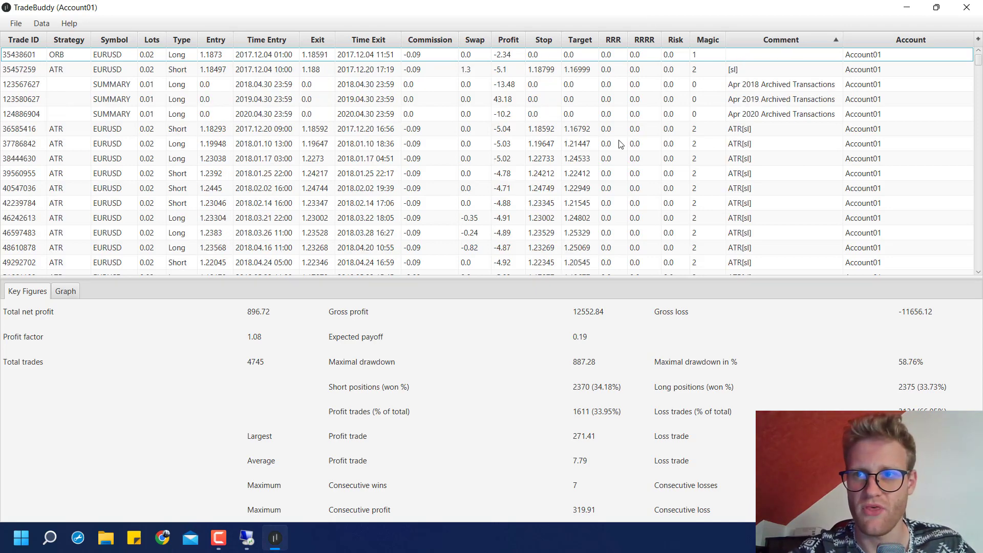
pyautogui.click(757, 39)
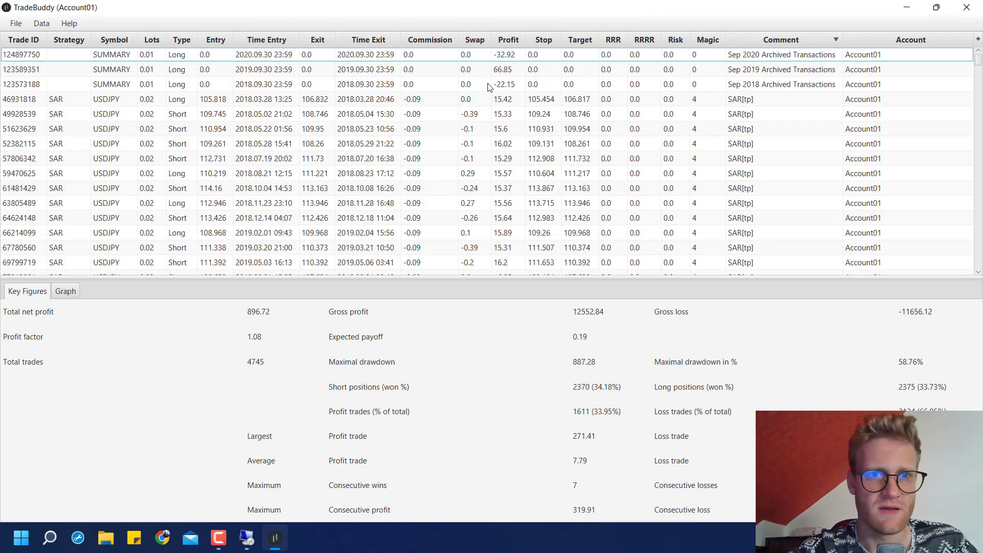
pyautogui.scroll(-3, 334, 130)
pyautogui.scroll(3, 447, 75)
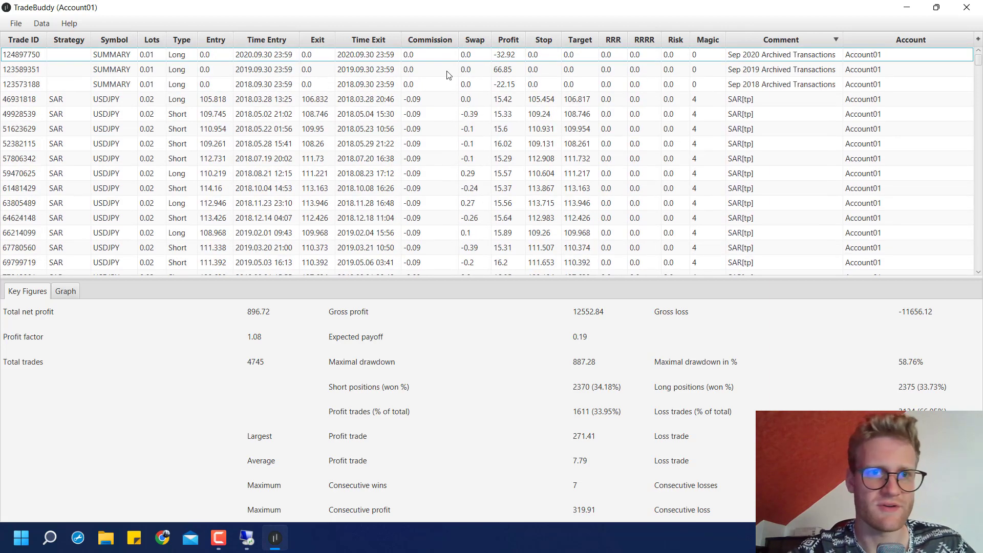
# Sort the trade table by Symbol and look through it for the SUMMARY entries
pyautogui.click(112, 43)
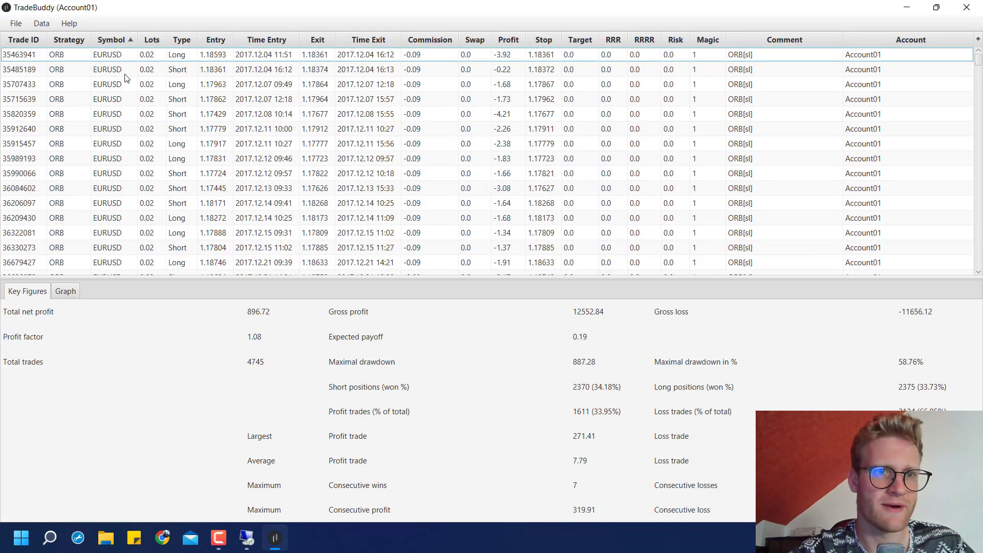
pyautogui.scroll(-20, 136, 115)
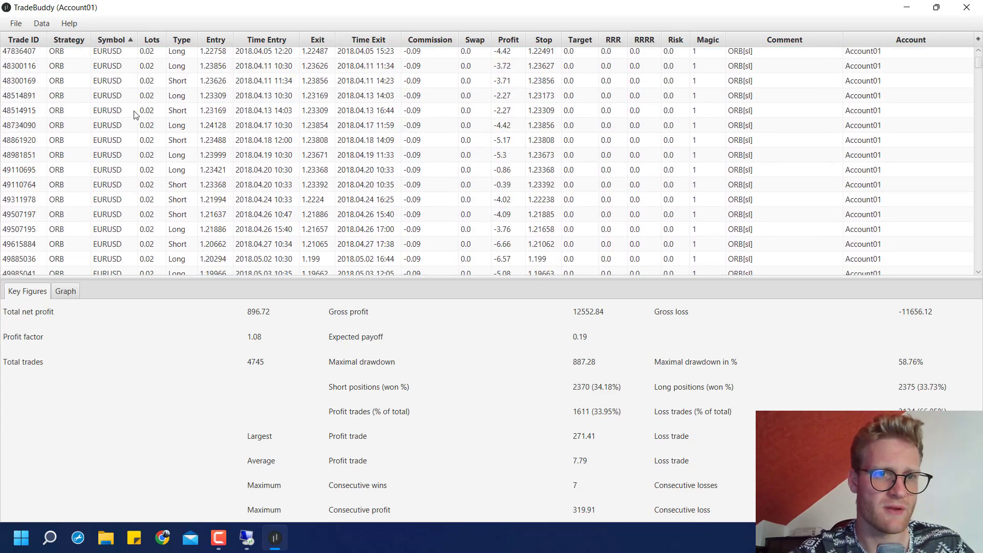
pyautogui.scroll(-20, 136, 114)
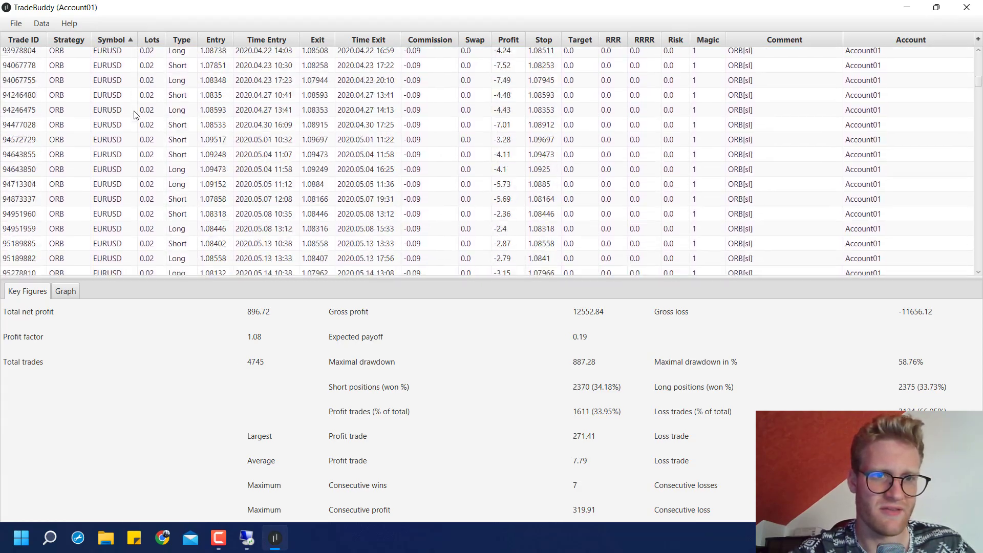
pyautogui.scroll(-20, 136, 115)
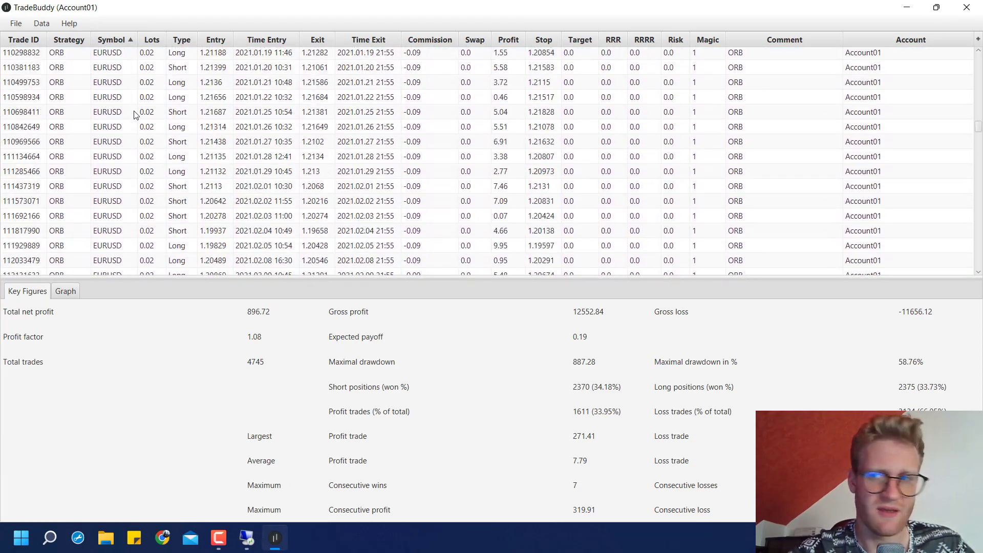
pyautogui.scroll(15, 136, 114)
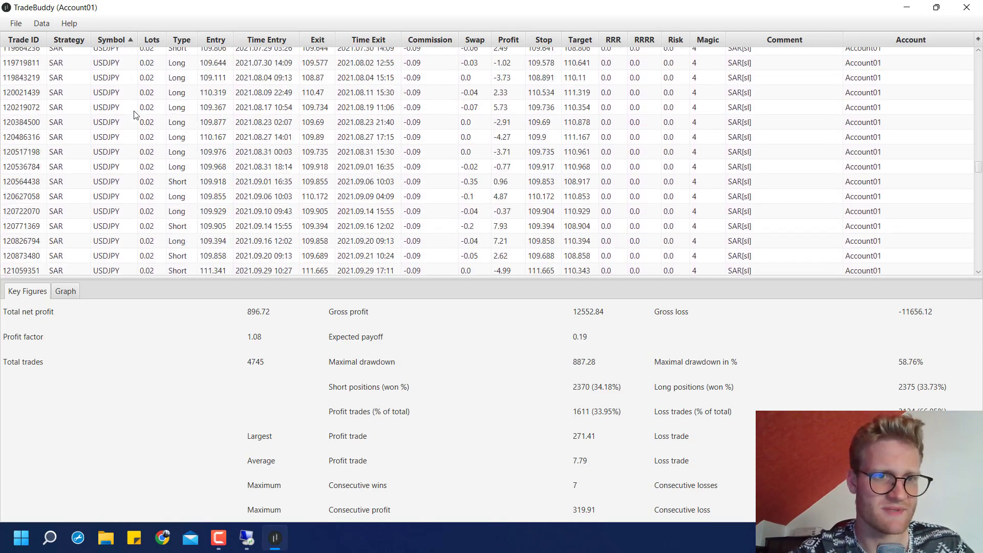
pyautogui.scroll(-10, 135, 114)
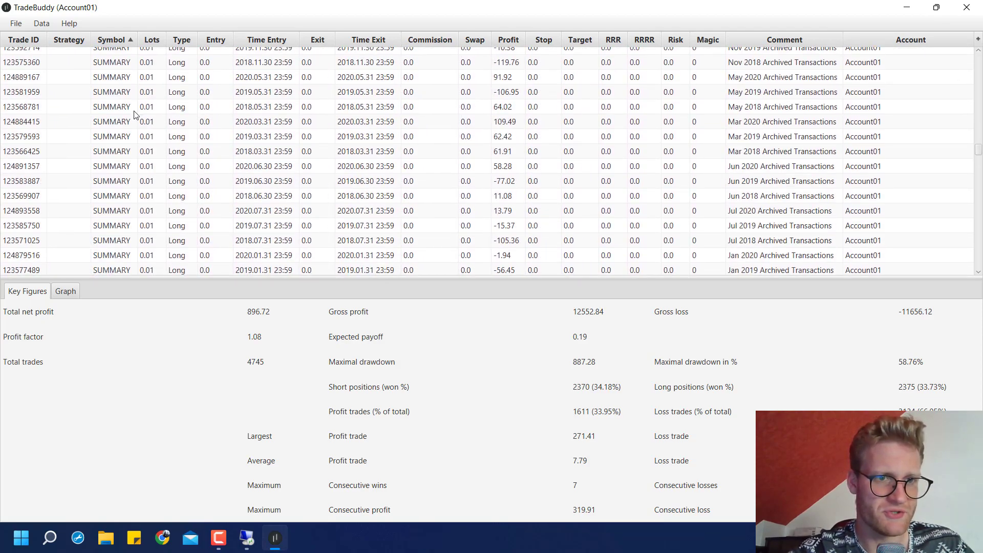
# Switch to the remote MetaTrader 4 terminal and examine the oldest archived entries in the account history
pyautogui.click(247, 547)
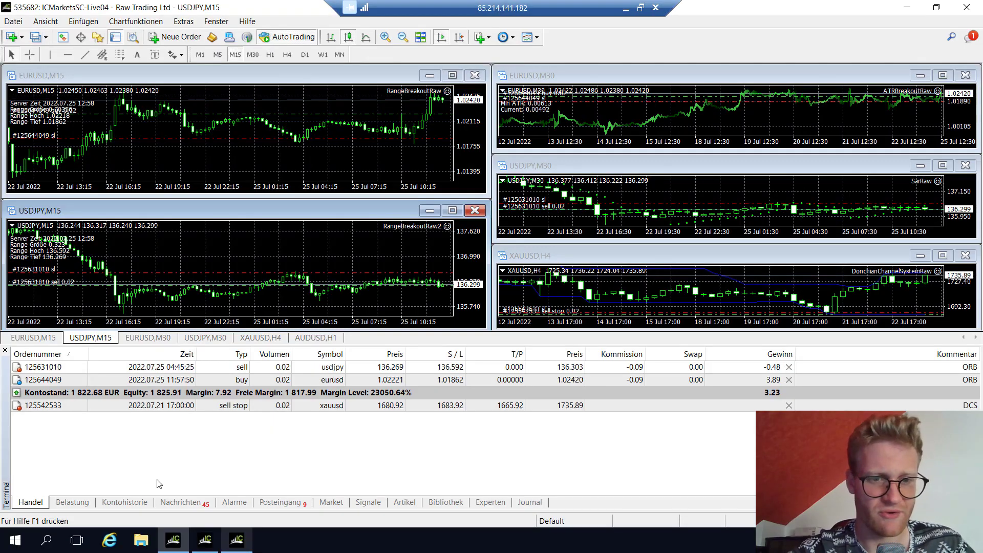
pyautogui.click(140, 504)
pyautogui.scroll(15, 534, 437)
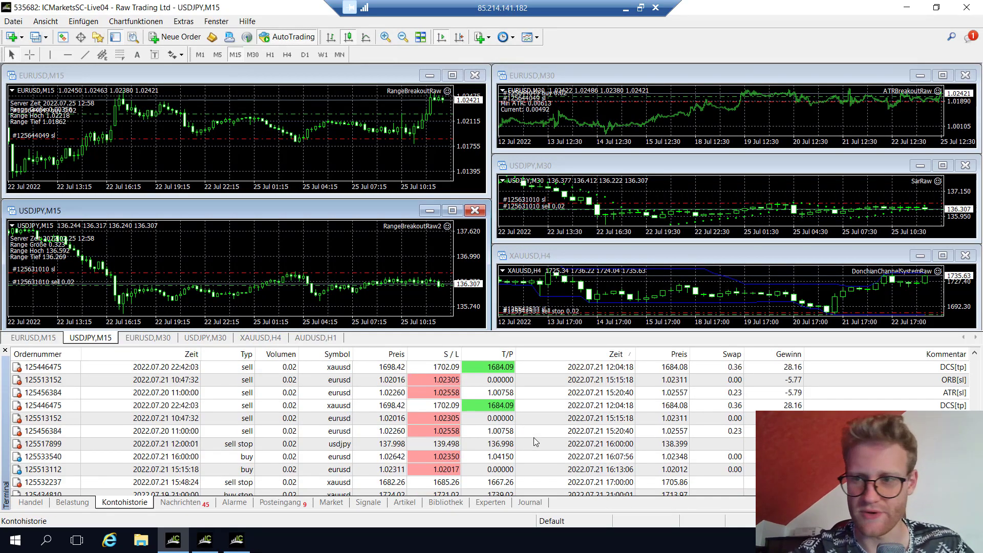
pyautogui.scroll(20, 535, 442)
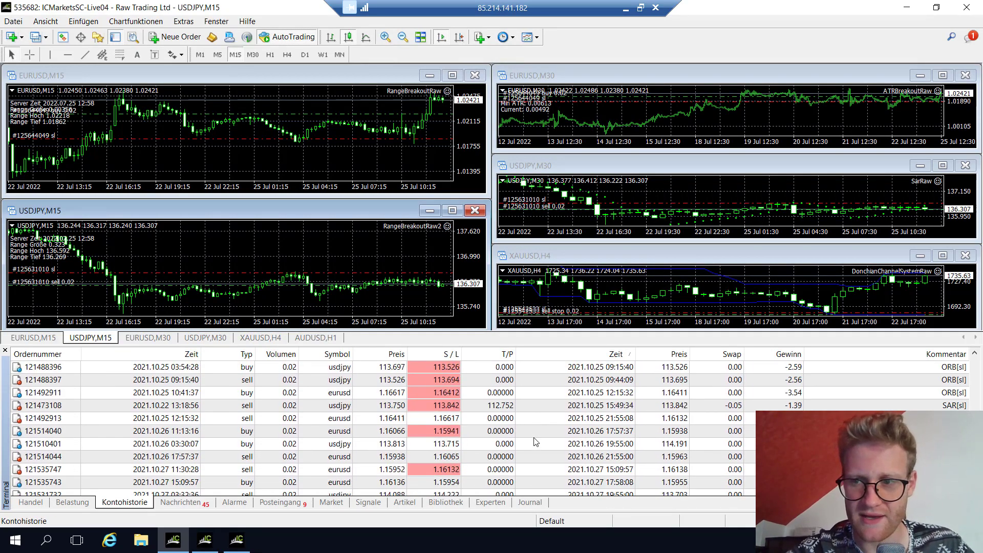
pyautogui.scroll(15, 534, 440)
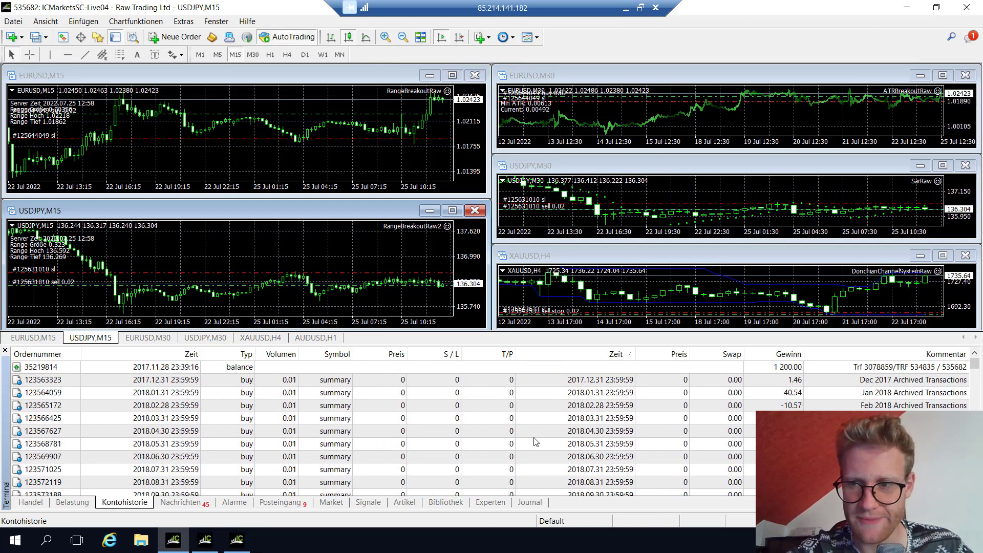
# Examine the archived monthly summary entries in the account history from December 2017 onward, and show the current open trades
pyautogui.click(514, 384)
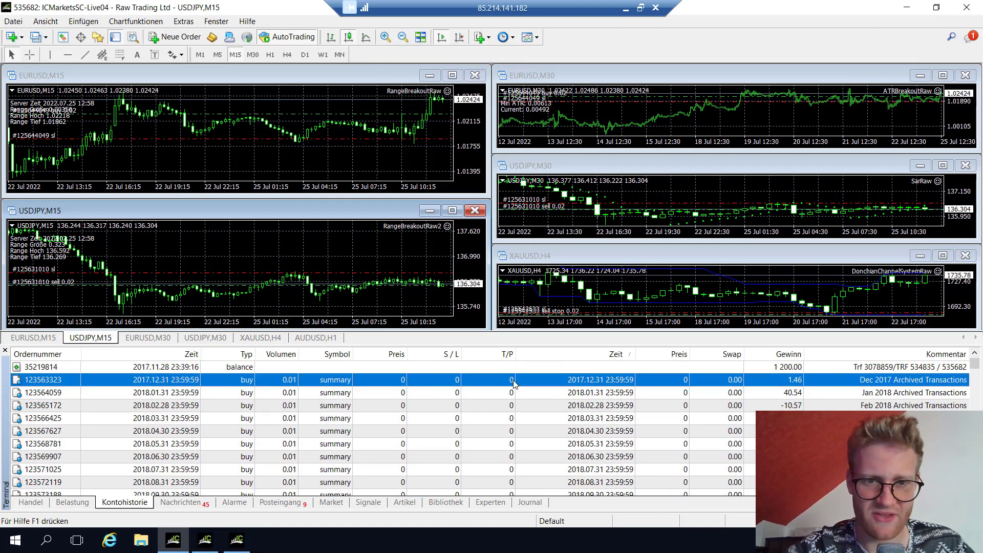
pyautogui.press('Down')
pyautogui.press('Down')
pyautogui.press('Down')
pyautogui.press('Down')
pyautogui.press('Down')
pyautogui.press('Down')
pyautogui.press('Down')
pyautogui.press('Down')
pyautogui.press('Down')
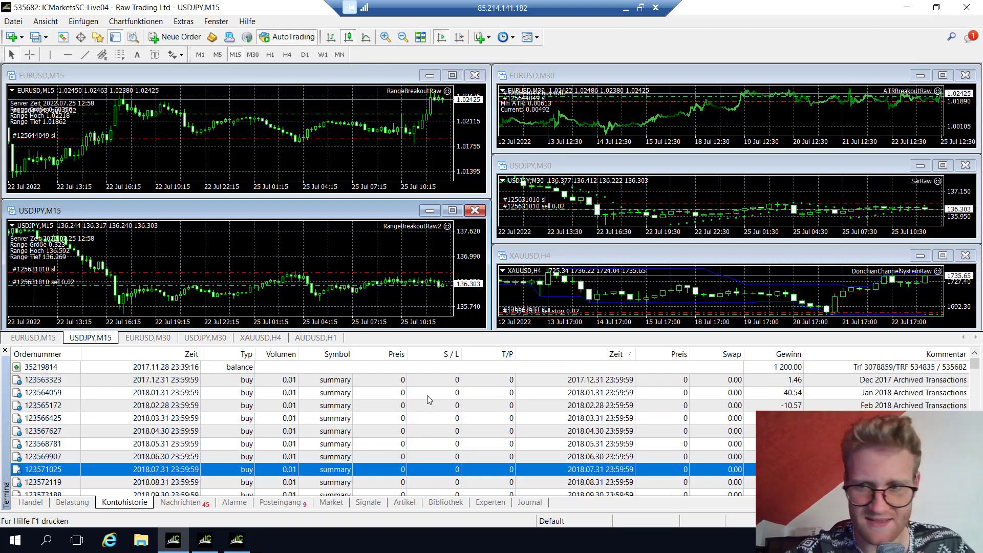
pyautogui.press('Down')
pyautogui.press('Down')
pyautogui.press('Down')
pyautogui.press('Down')
pyautogui.press('Down')
pyautogui.press('Down')
pyautogui.press('Down')
pyautogui.press('Down')
pyautogui.press('Down')
pyautogui.press('Down')
pyautogui.press('Down')
pyautogui.press('Down')
pyautogui.press('Down')
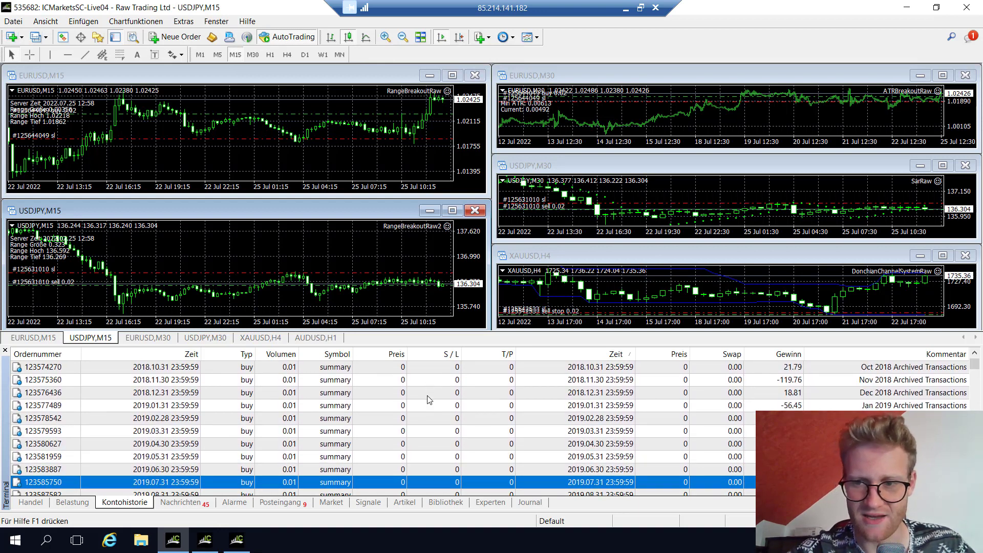
pyautogui.press('Up')
pyautogui.press('Up')
pyautogui.press('Up')
pyautogui.press('Up')
pyautogui.press('Up')
pyautogui.press('Up')
pyautogui.press('Up')
pyautogui.press('Up')
pyautogui.press('Up')
pyautogui.press('Up')
pyautogui.press('Up')
pyautogui.press('Up')
pyautogui.press('Up')
pyautogui.press('Up')
pyautogui.press('Up')
pyautogui.press('Up')
pyautogui.press('Up')
pyautogui.press('Up')
pyautogui.press('Up')
pyautogui.press('Up')
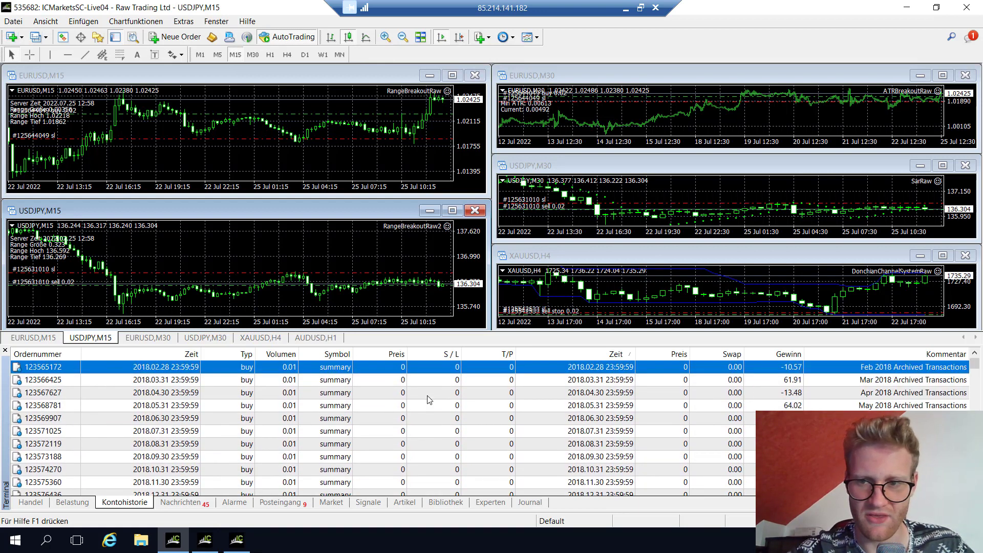
pyautogui.press('Down')
pyautogui.press('Down')
pyautogui.press('Down')
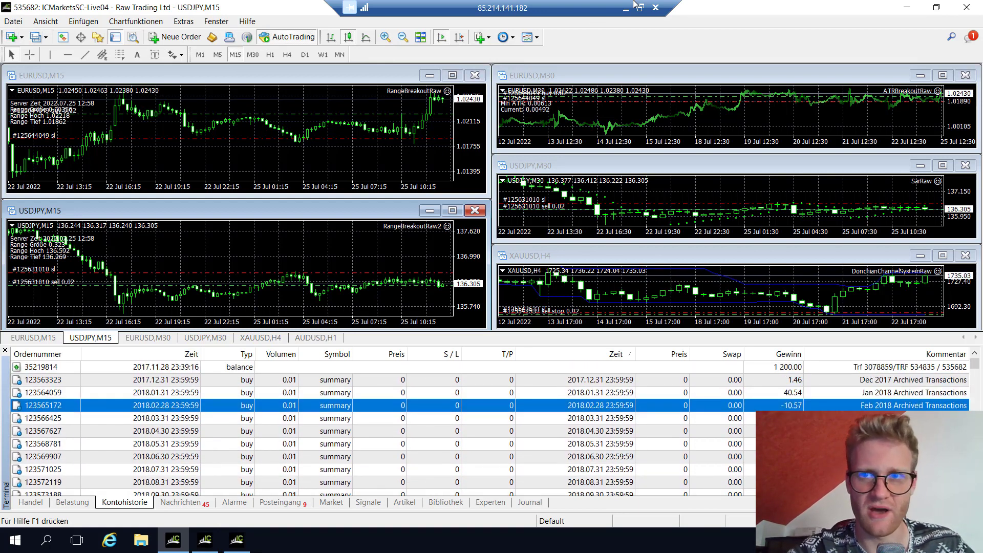
pyautogui.click(29, 502)
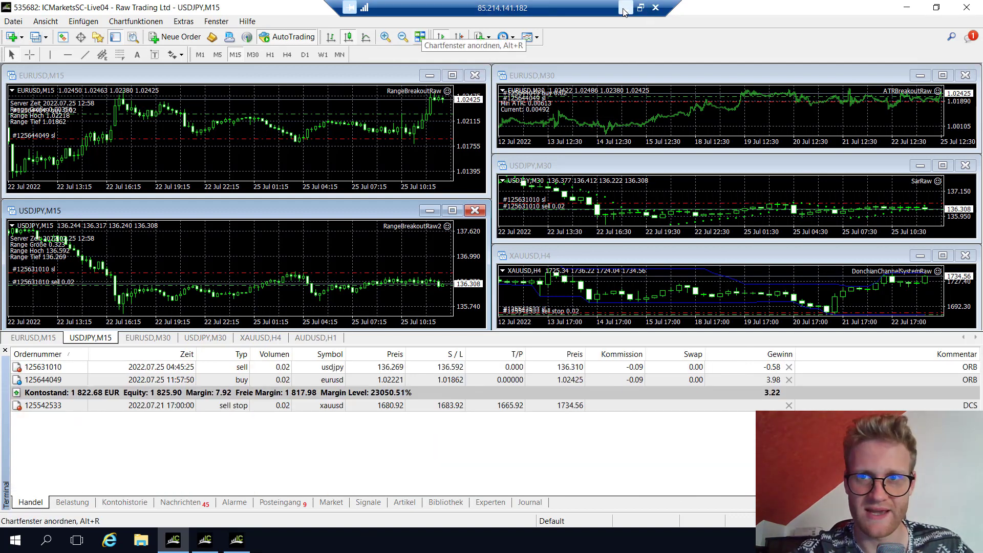
# Switch back to TradeBuddy and delete all SUMMARY rows from the trade table
pyautogui.click(626, 8)
pyautogui.scroll(2, 223, 132)
pyautogui.click(123, 159)
pyautogui.scroll(-2, 182, 213)
pyautogui.scroll(-3, 182, 212)
pyautogui.scroll(-8, 154, 225)
pyautogui.keyDown('shift'); pyautogui.click(130, 123); pyautogui.keyUp('shift')
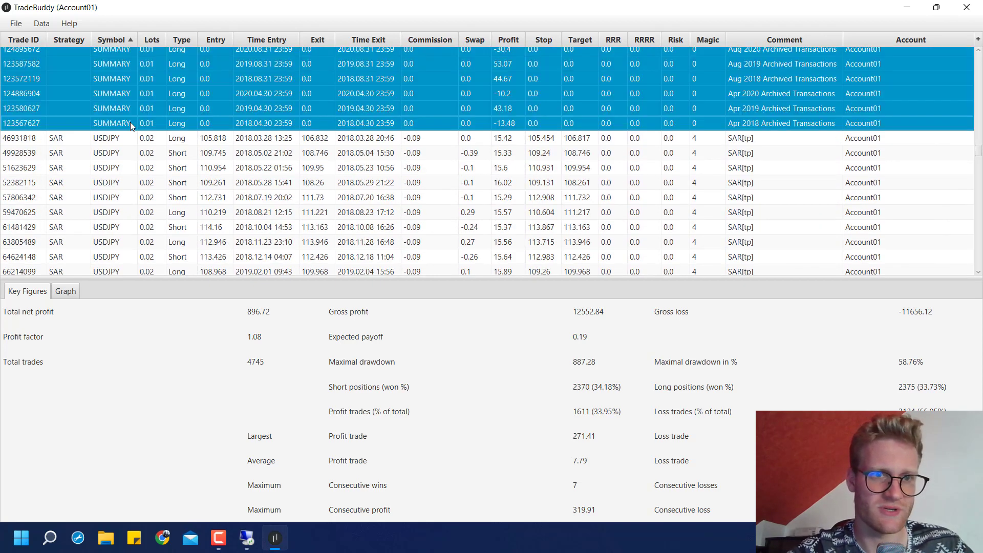
pyautogui.rightClick(233, 98)
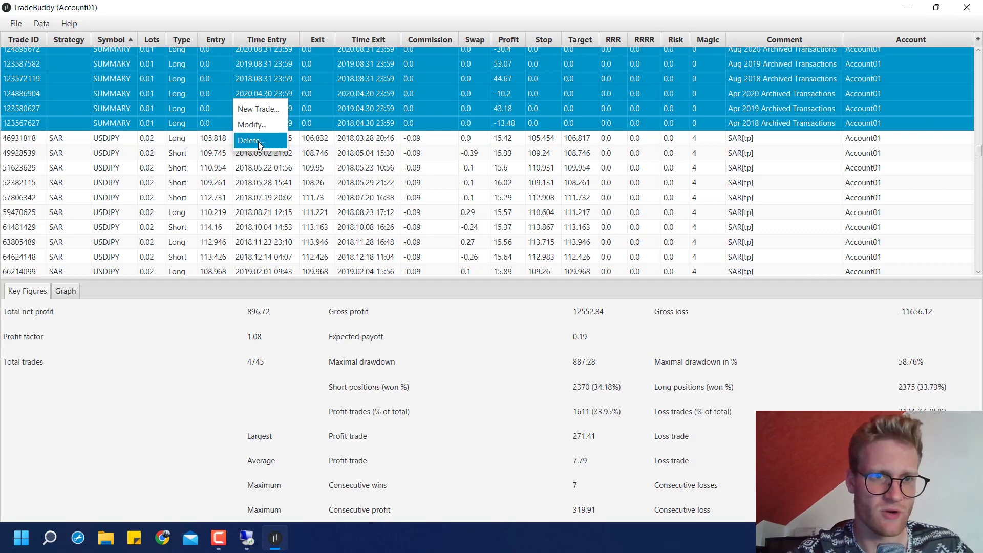
pyautogui.click(258, 142)
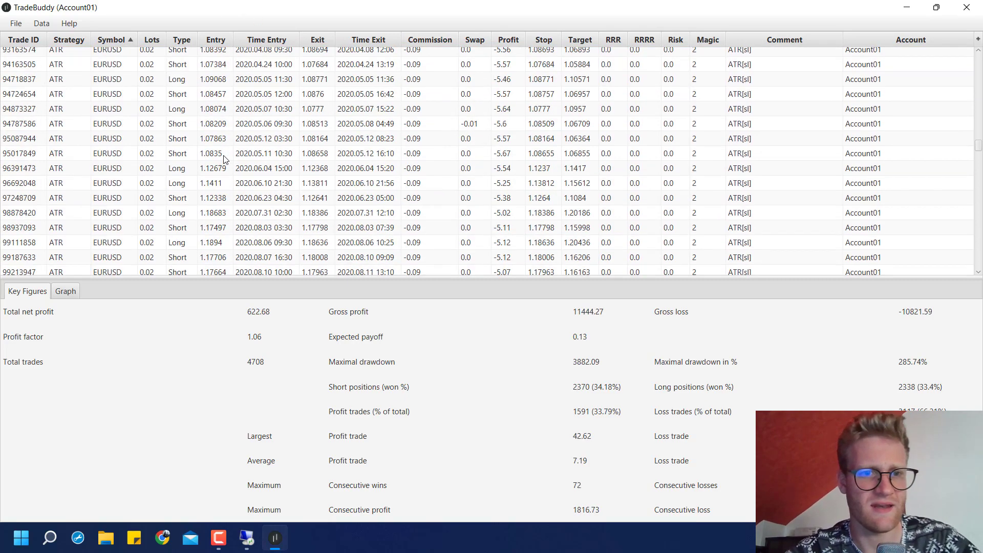
# Look through the remaining EURUSD trades back to December 2017 and show the account graph
pyautogui.scroll(20, 344, 120)
pyautogui.scroll(20, 345, 121)
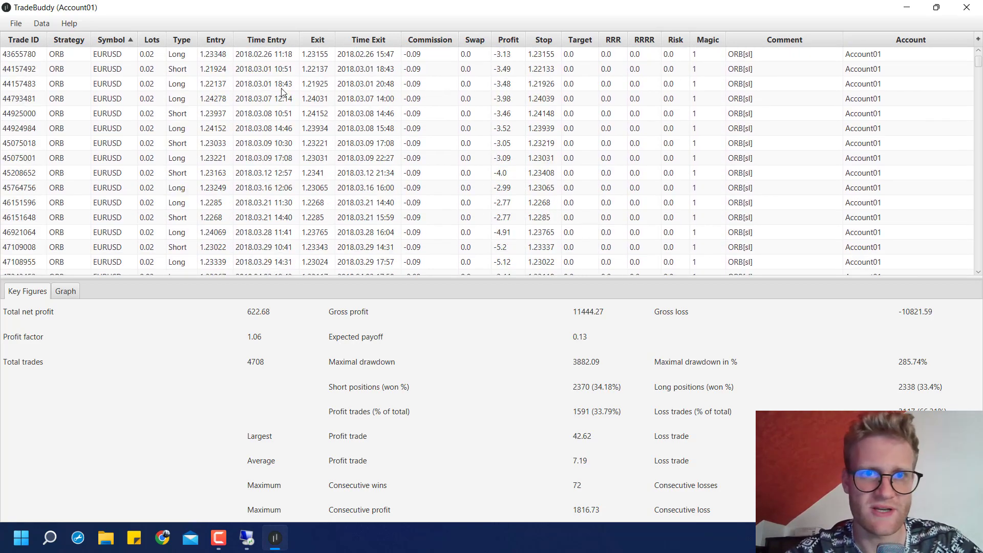
pyautogui.click(236, 57)
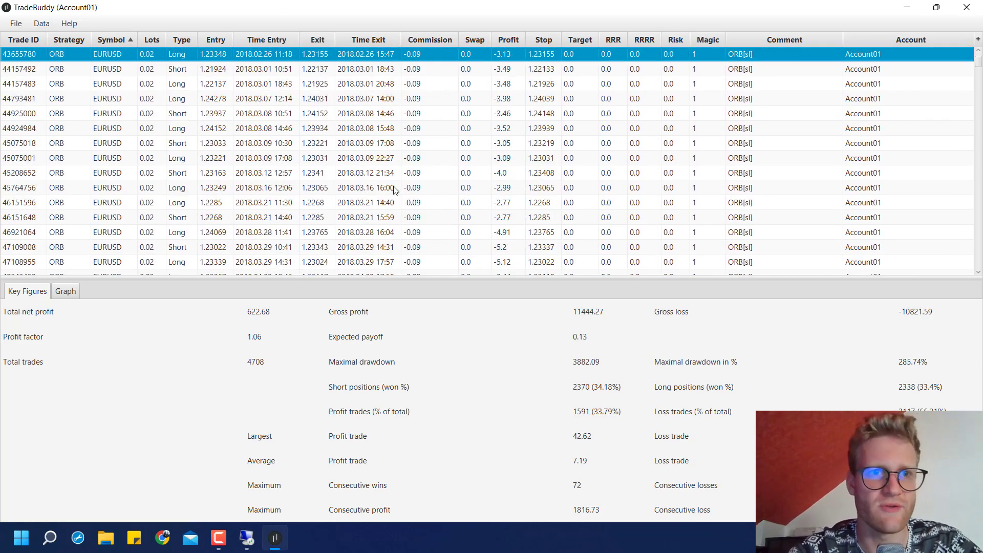
pyautogui.scroll(10, 281, 58)
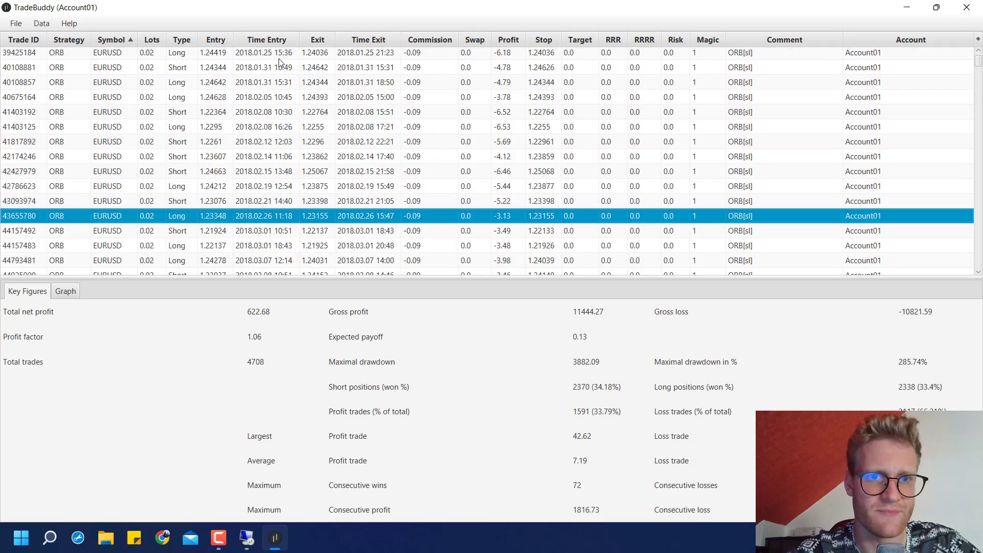
pyautogui.click(262, 61)
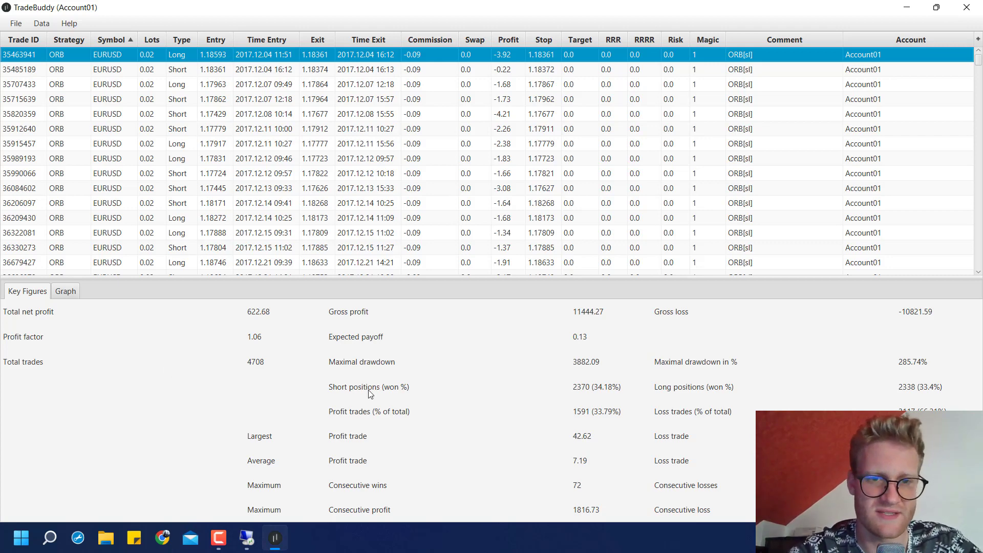
pyautogui.click(65, 292)
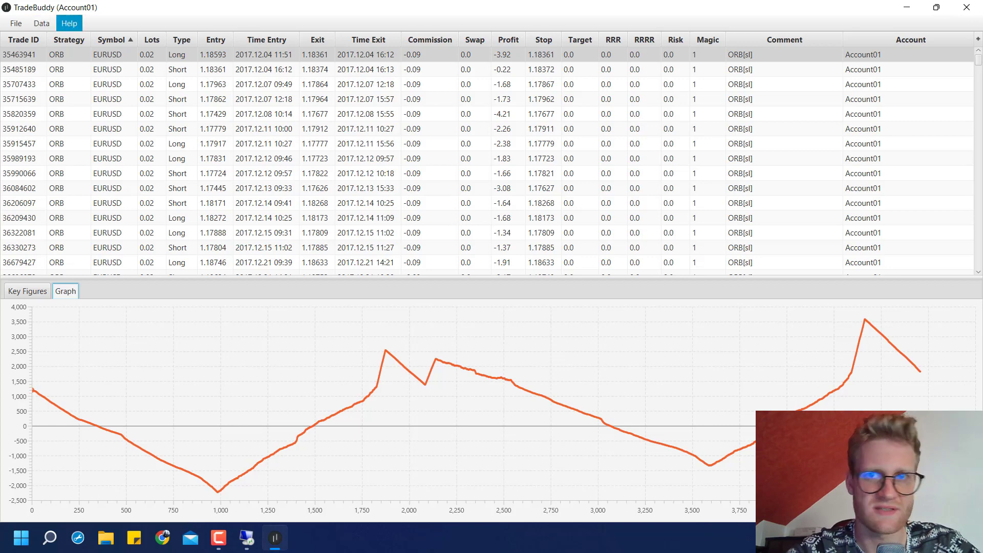
# Restart TradeBuddy from the desktop, maximize its window and examine the account graph
pyautogui.click(967, 7)
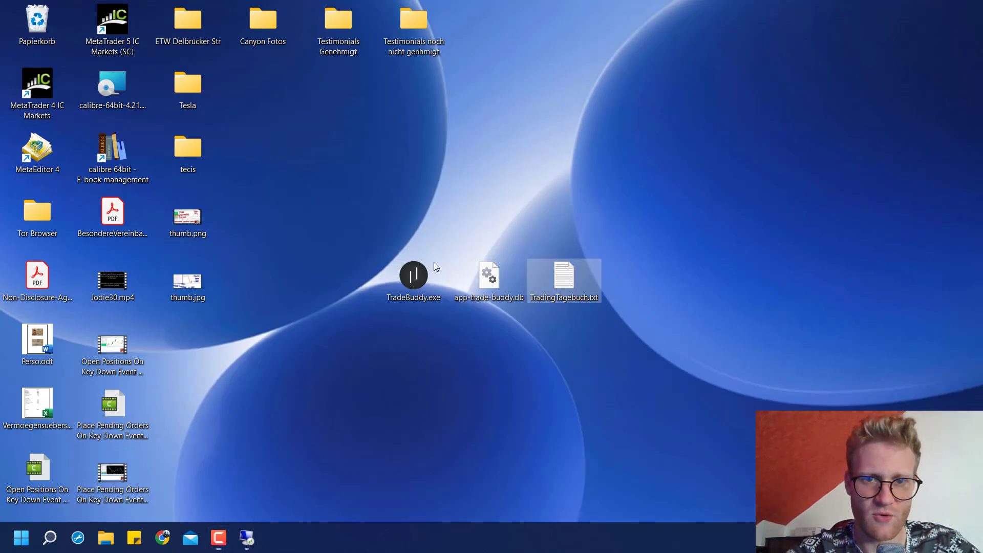
pyautogui.doubleClick(430, 271)
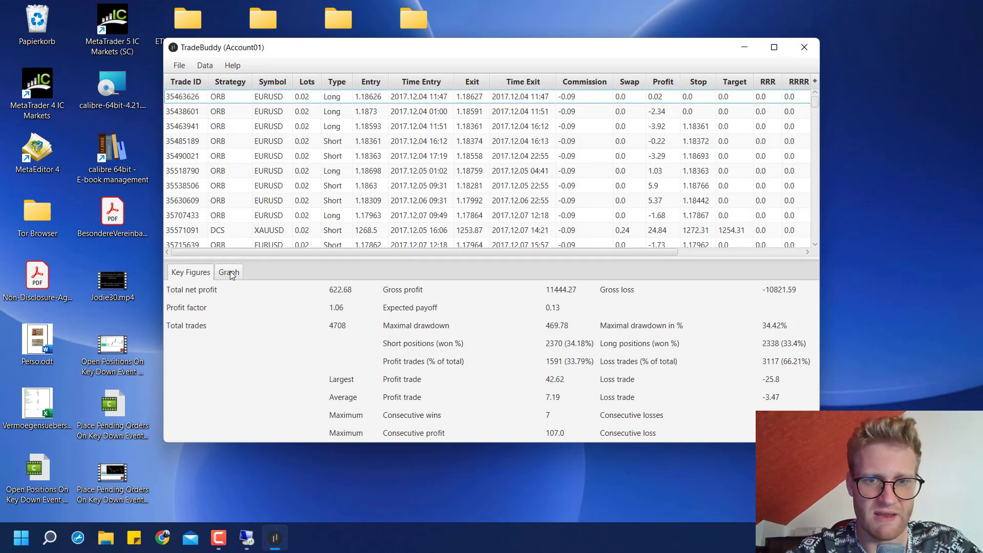
pyautogui.click(228, 272)
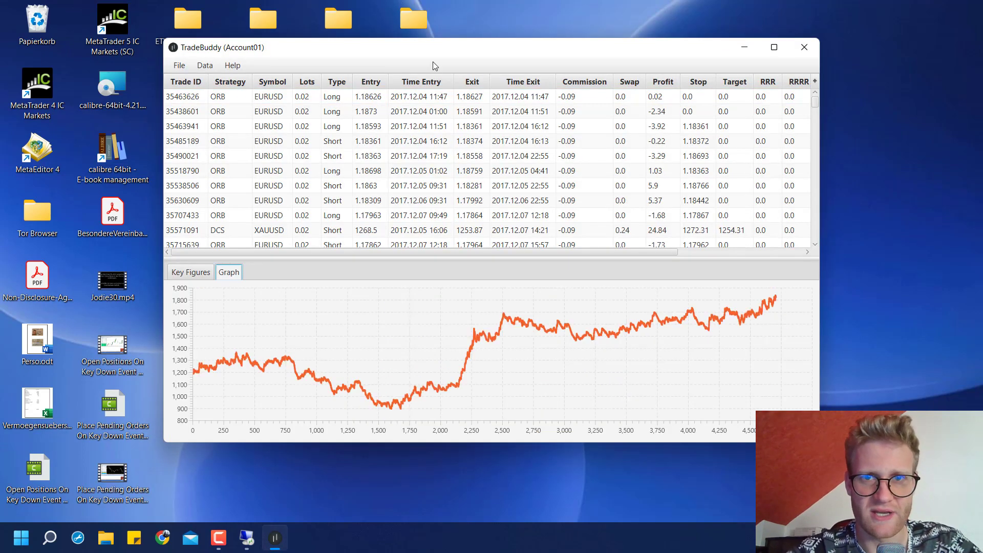
pyautogui.doubleClick(435, 55)
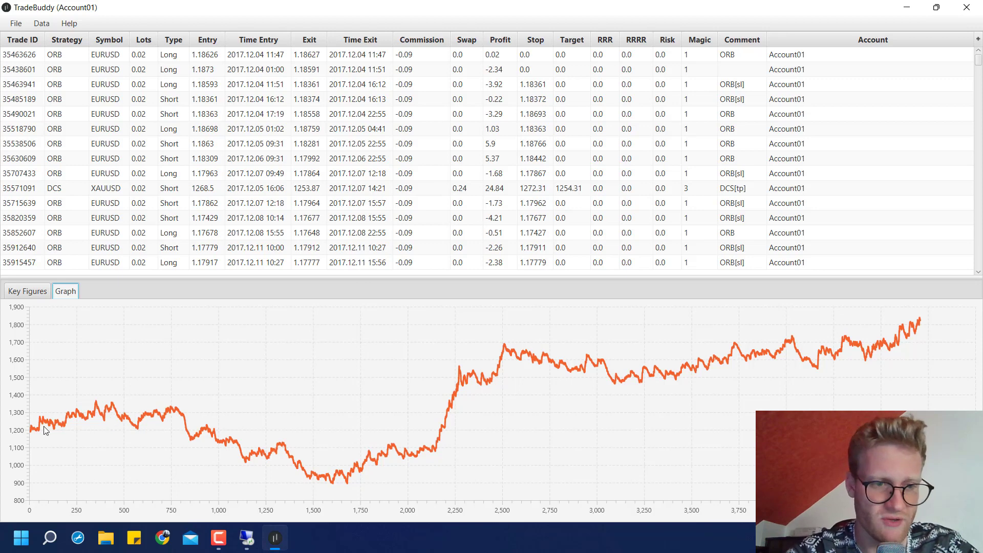
pyautogui.moveTo(42, 421)
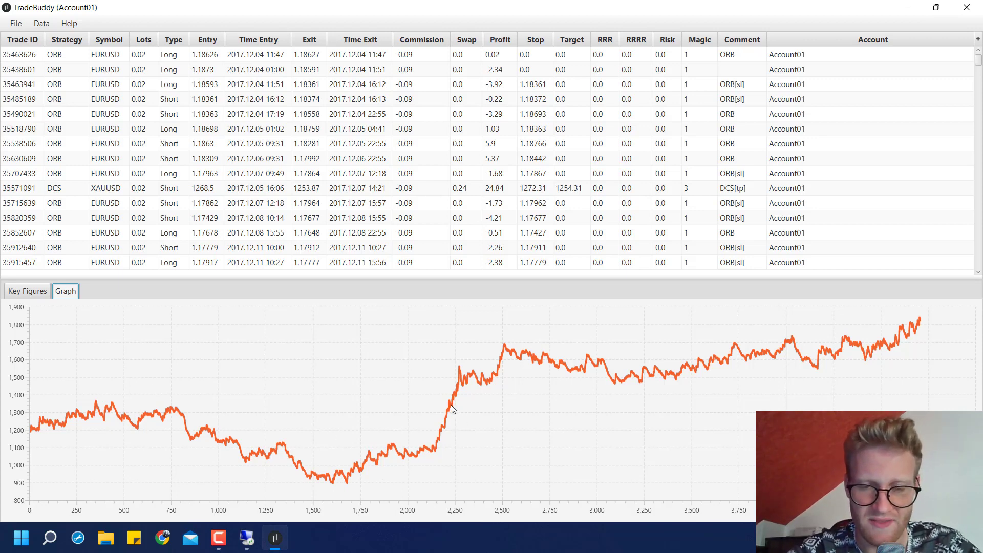
pyautogui.moveTo(450, 406)
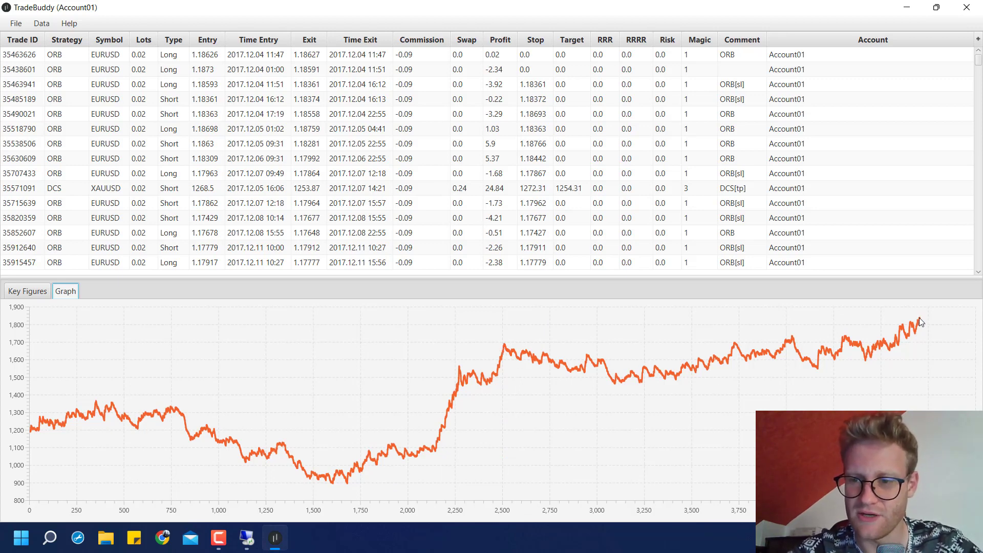
pyautogui.moveTo(919, 321)
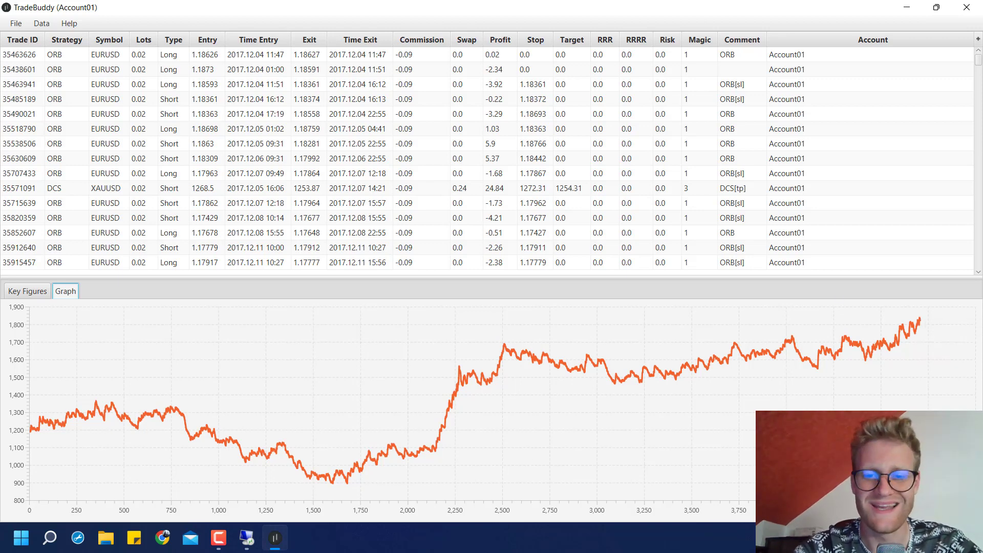
# Show the key figures for all trades and enlarge their area below the trade table
pyautogui.click(28, 292)
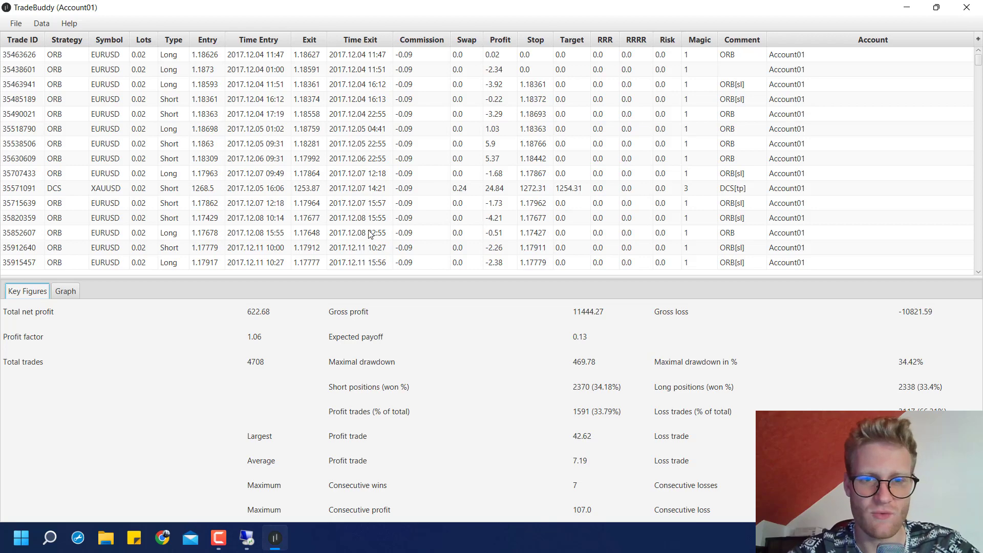
pyautogui.moveTo(385, 277); pyautogui.dragTo(371, 221)
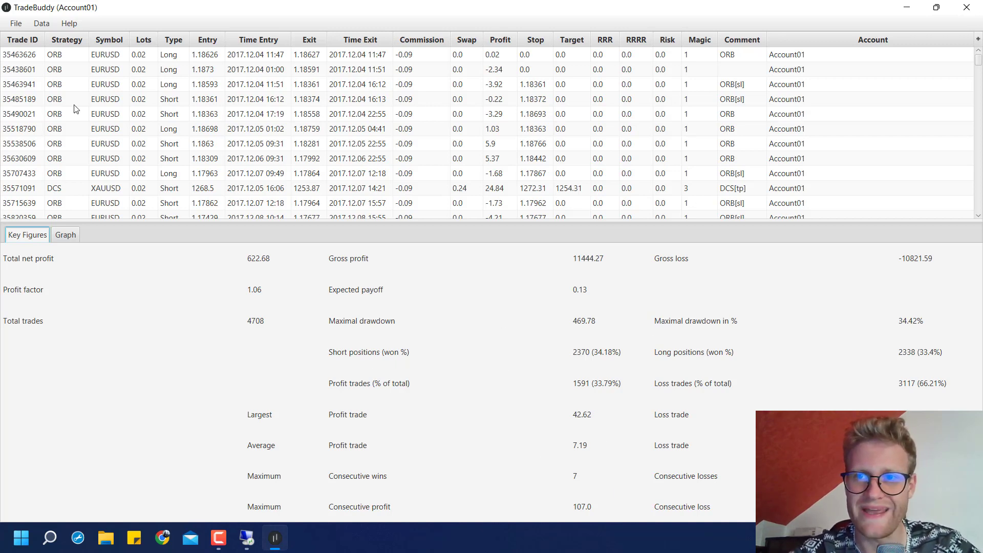
pyautogui.click(45, 23)
pyautogui.click(512, 144)
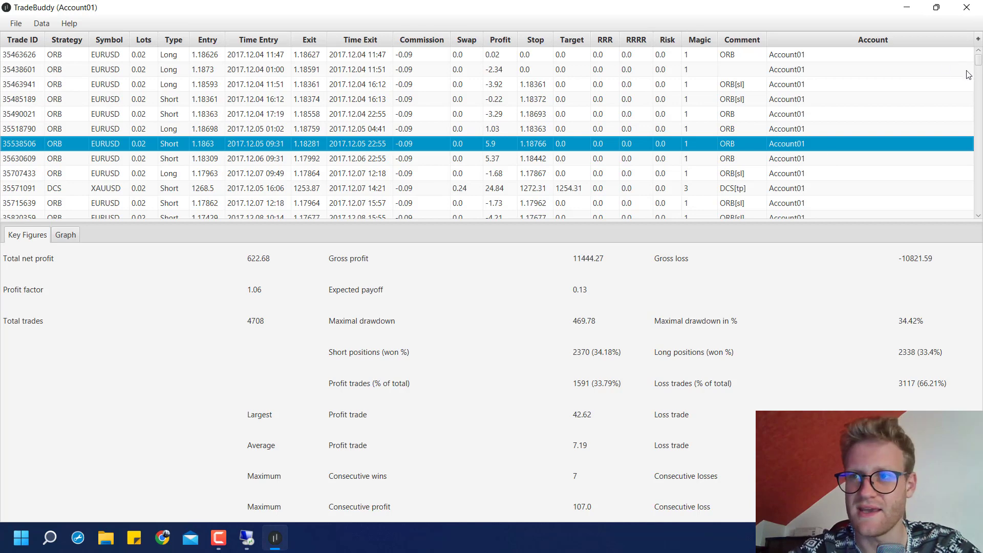
# Examine the July 2022 trades without a strategy at the end of the table, and make the table area slightly taller
pyautogui.moveTo(979, 65); pyautogui.dragTo(978, 205)
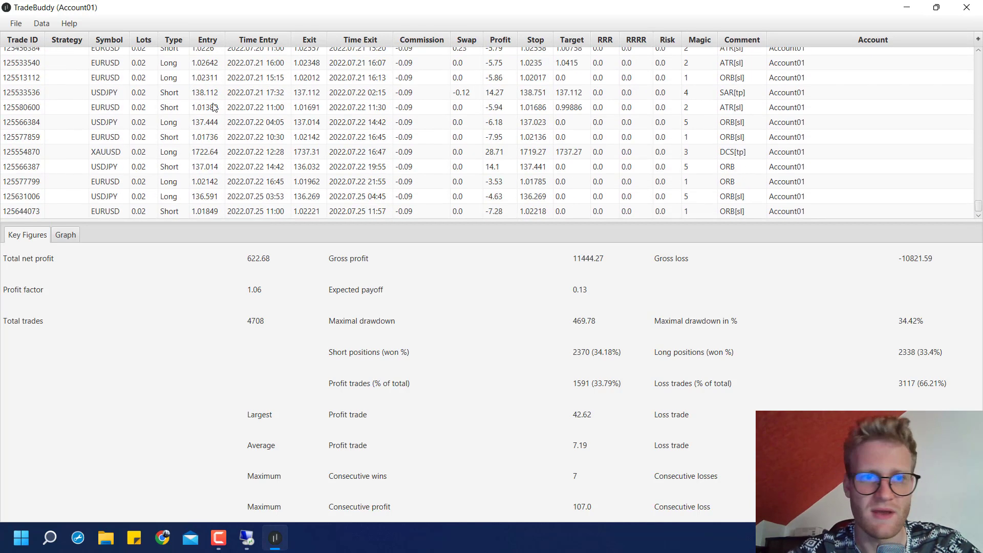
pyautogui.click(121, 76)
pyautogui.click(66, 139)
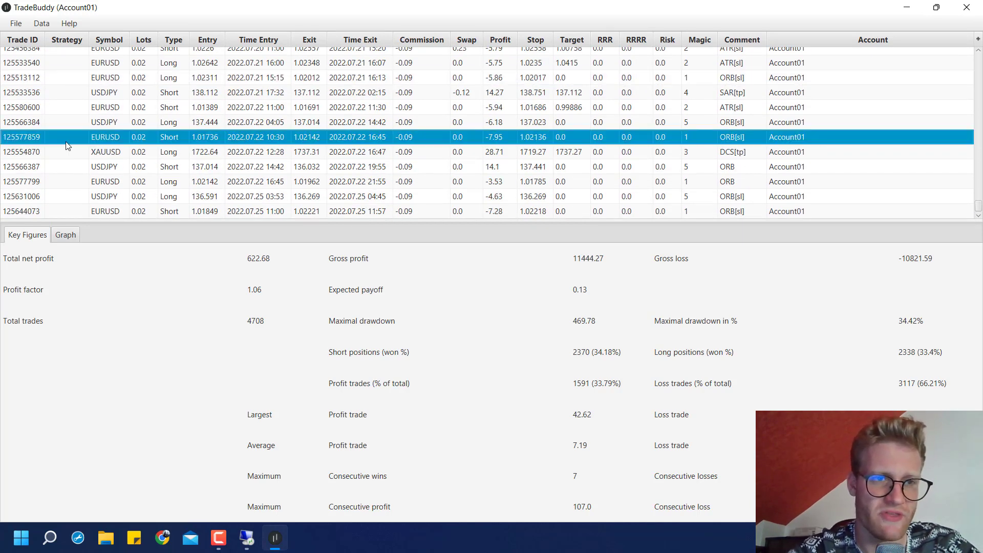
pyautogui.click(80, 95)
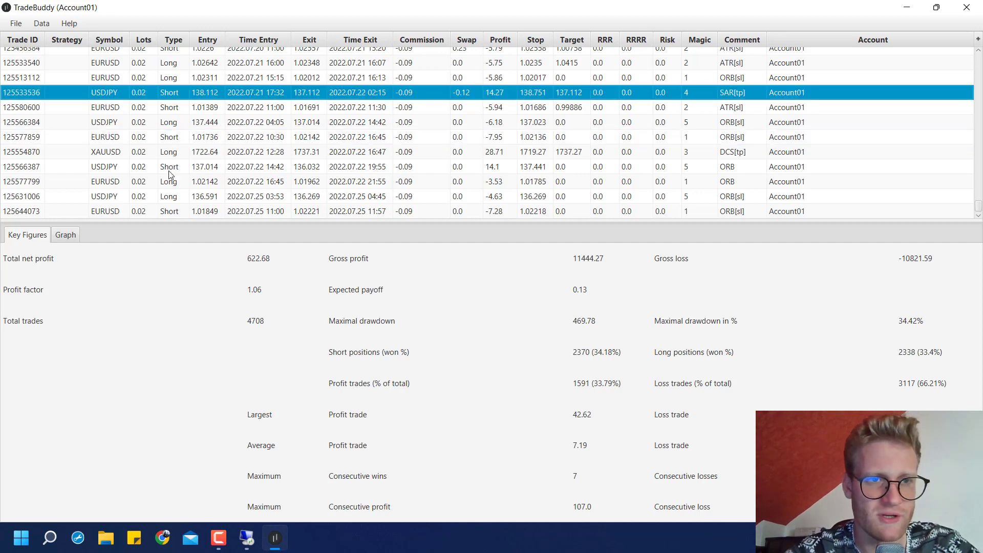
pyautogui.moveTo(142, 221); pyautogui.dragTo(142, 240)
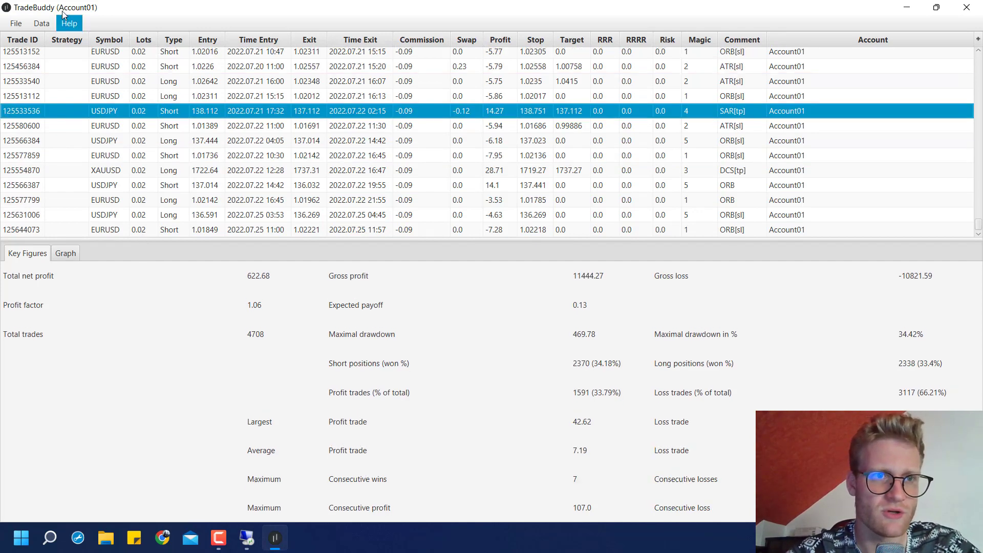
# Open Update Strategies and assign the ORB strategy to the trades with the comment ORB
pyautogui.click(42, 23)
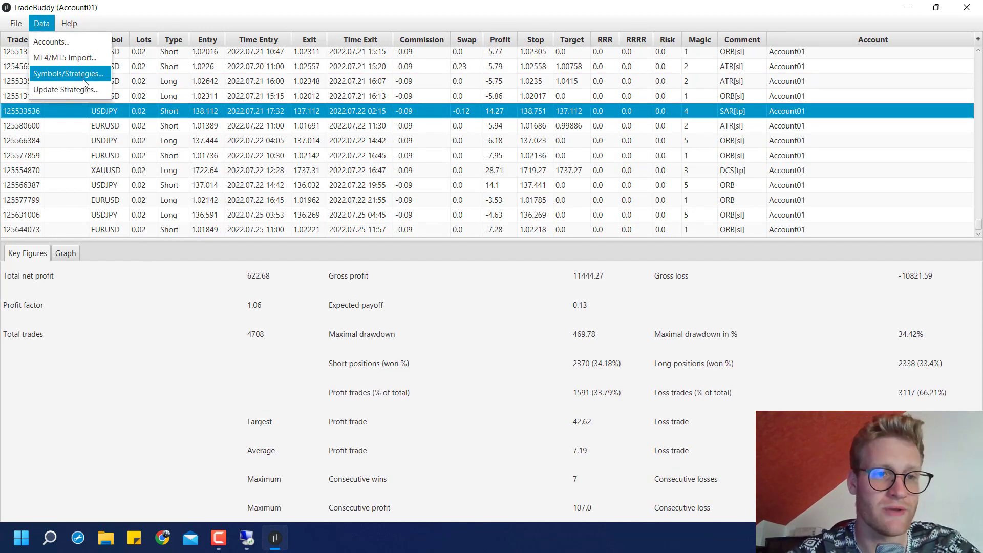
pyautogui.click(90, 89)
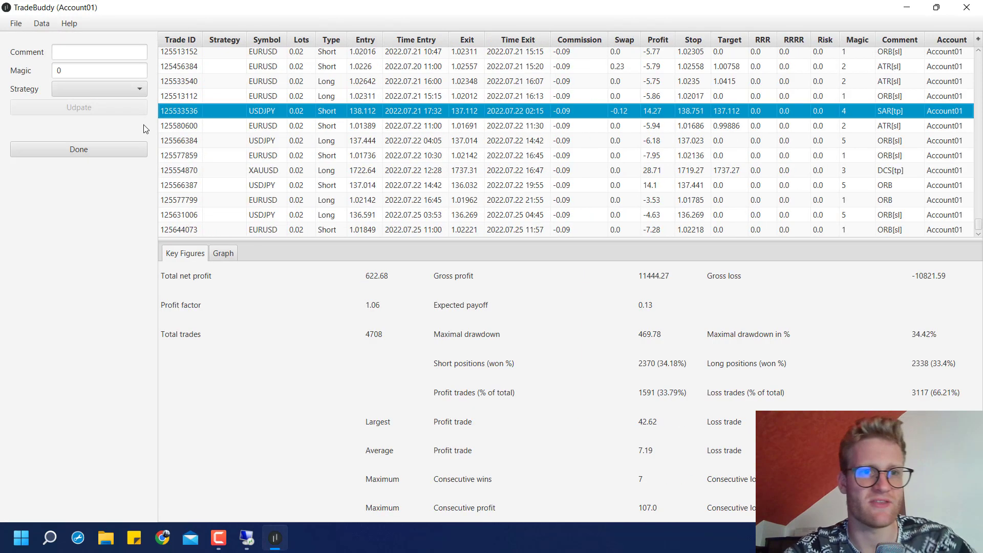
pyautogui.click(112, 47)
pyautogui.write('ORB')
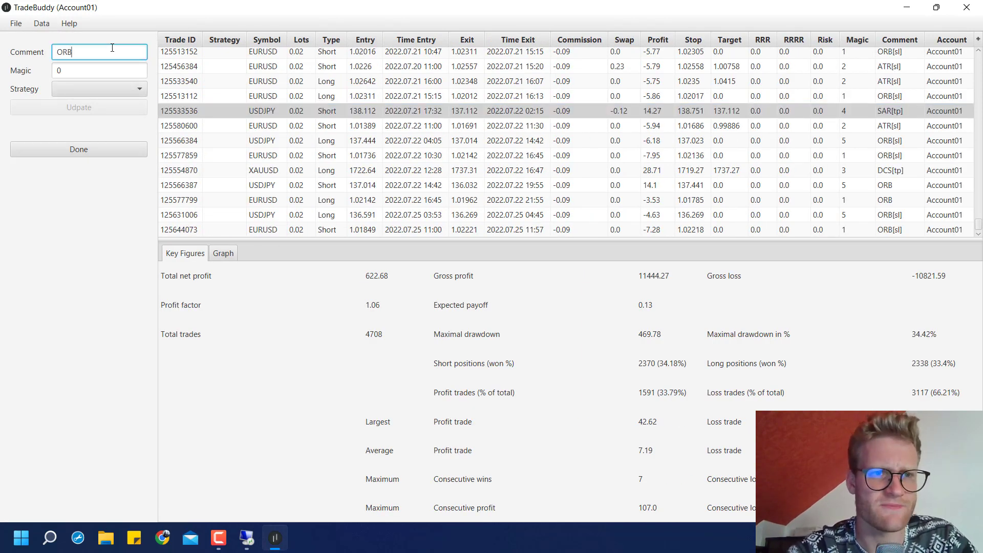
pyautogui.click(108, 90)
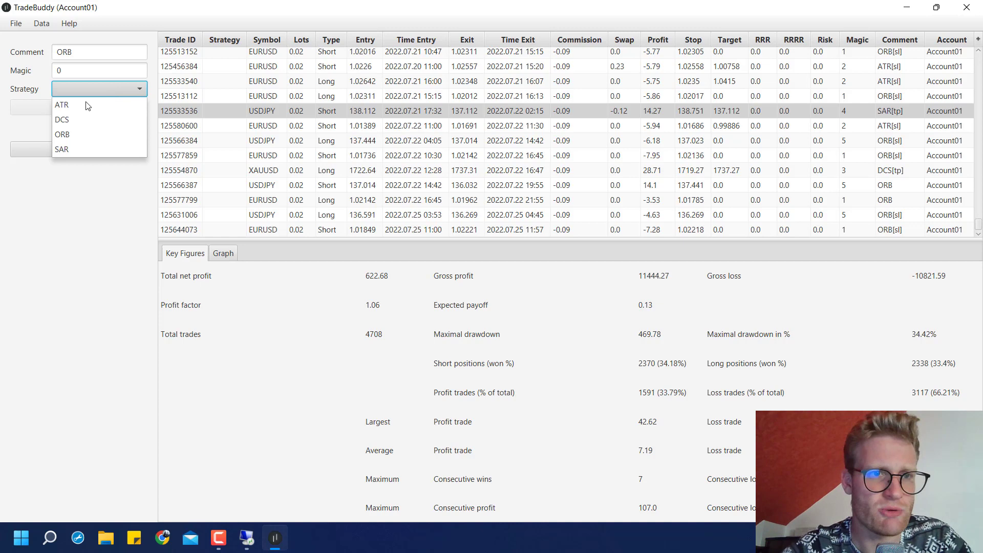
pyautogui.click(82, 138)
pyautogui.click(50, 107)
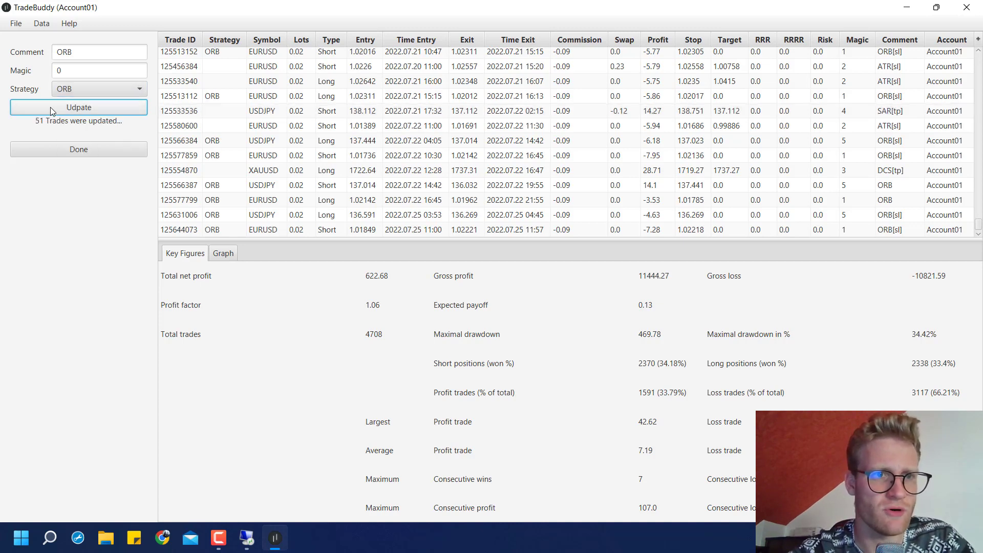
# Assign the SAR strategy to the trades with the comment SAR
pyautogui.doubleClick(84, 51)
pyautogui.write('SAR')
pyautogui.click(110, 88)
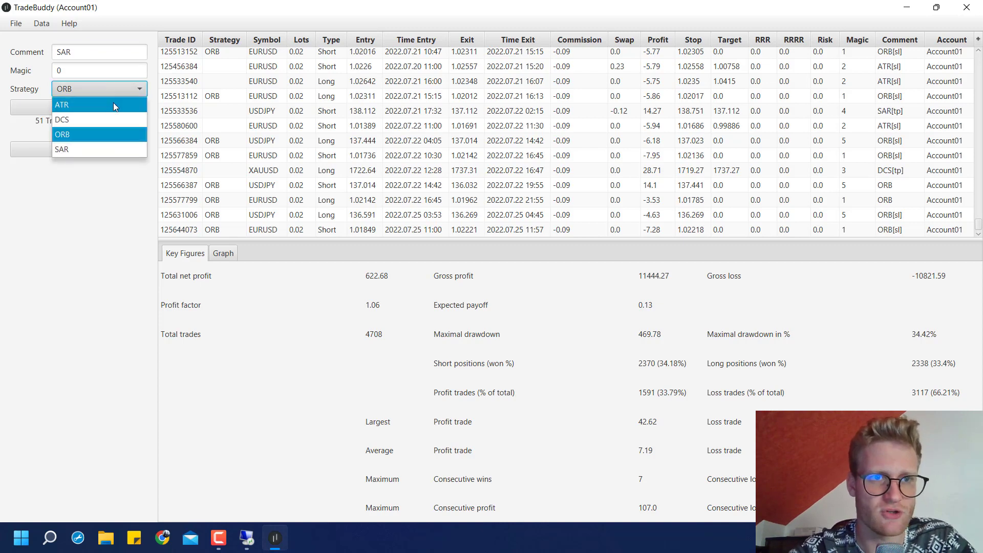
pyautogui.click(120, 149)
pyautogui.click(63, 106)
# Assign the DCS strategy to the trades with the comment DCS
pyautogui.click(76, 54)
pyautogui.doubleClick(76, 53)
pyautogui.press('BackSpace')
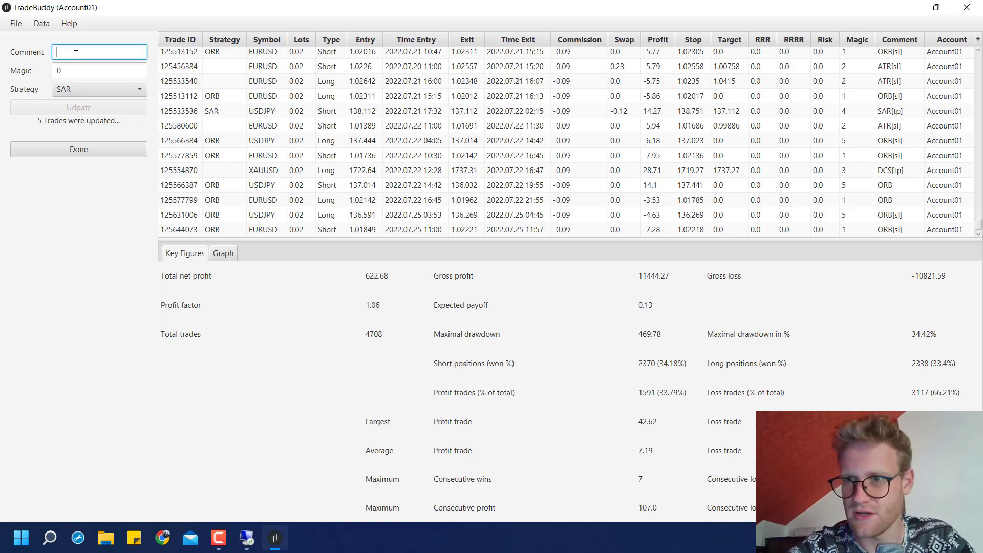
pyautogui.write('DCS')
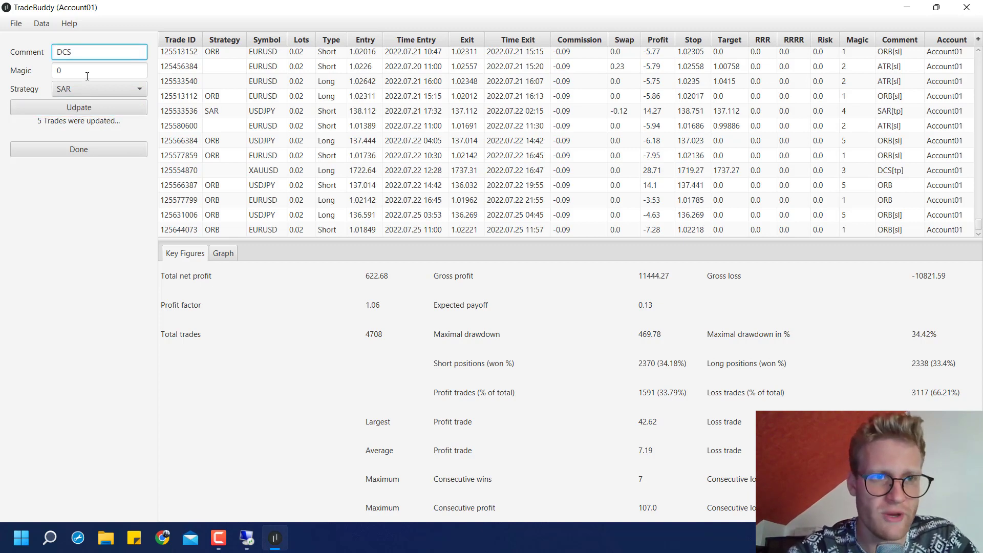
pyautogui.click(93, 90)
pyautogui.click(94, 118)
pyautogui.click(94, 114)
# Assign the ATR strategy to the trades with the comment ATR and finish updating strategies
pyautogui.doubleClick(87, 53)
pyautogui.write('ATR')
pyautogui.click(99, 88)
pyautogui.click(81, 106)
pyautogui.click(81, 106)
pyautogui.click(110, 148)
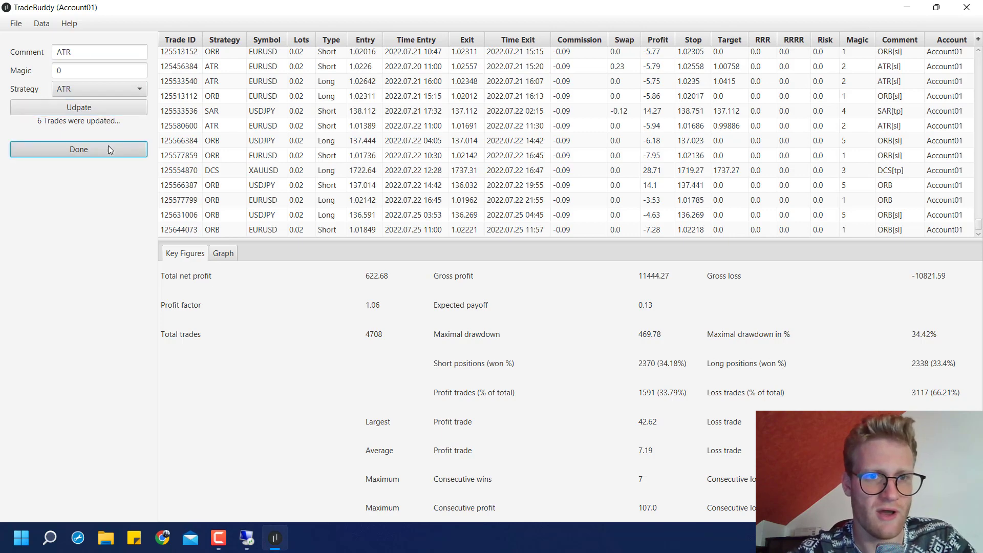
pyautogui.click(62, 132)
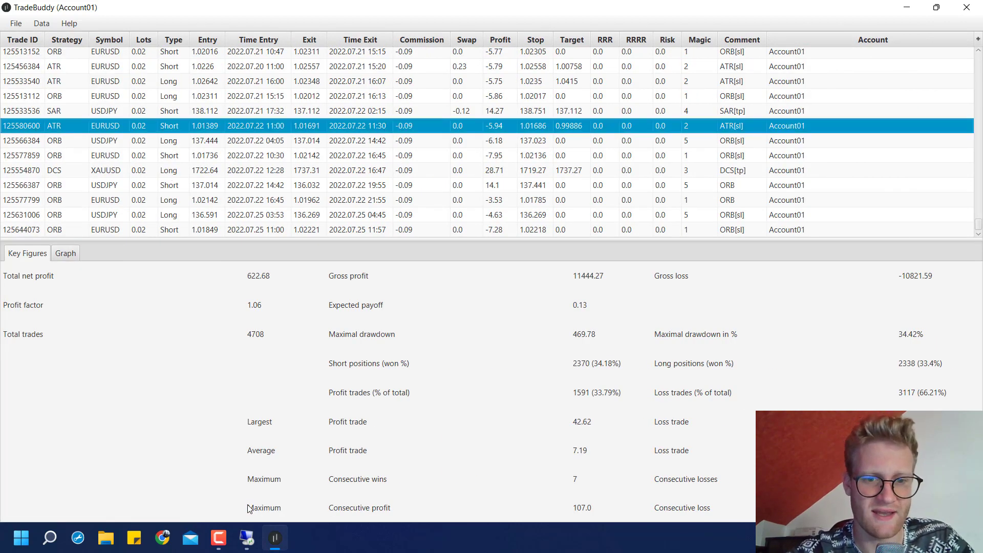
# Switch to MetaTrader 4 on the remote desktop to examine the strategy charts and open orders, and return to TradeBuddy
pyautogui.click(249, 546)
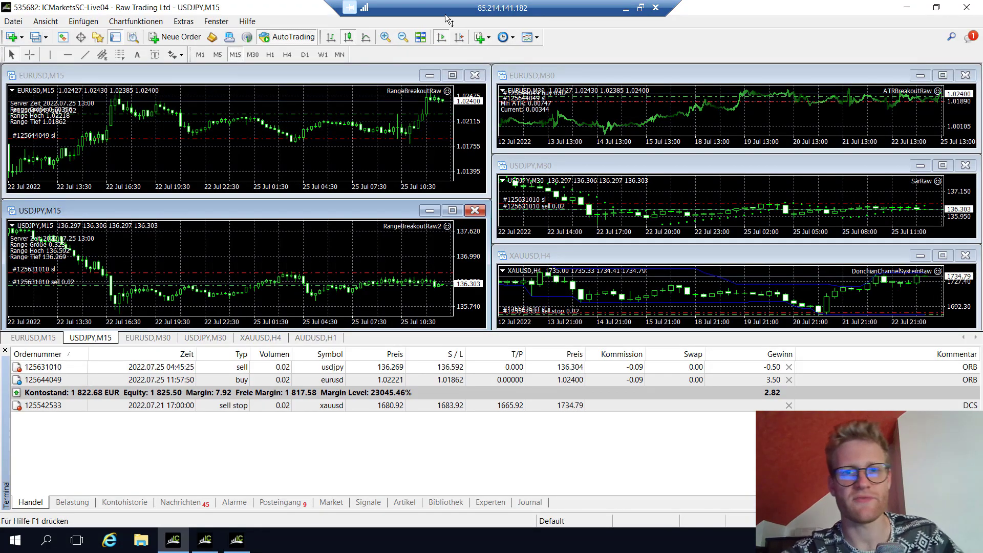
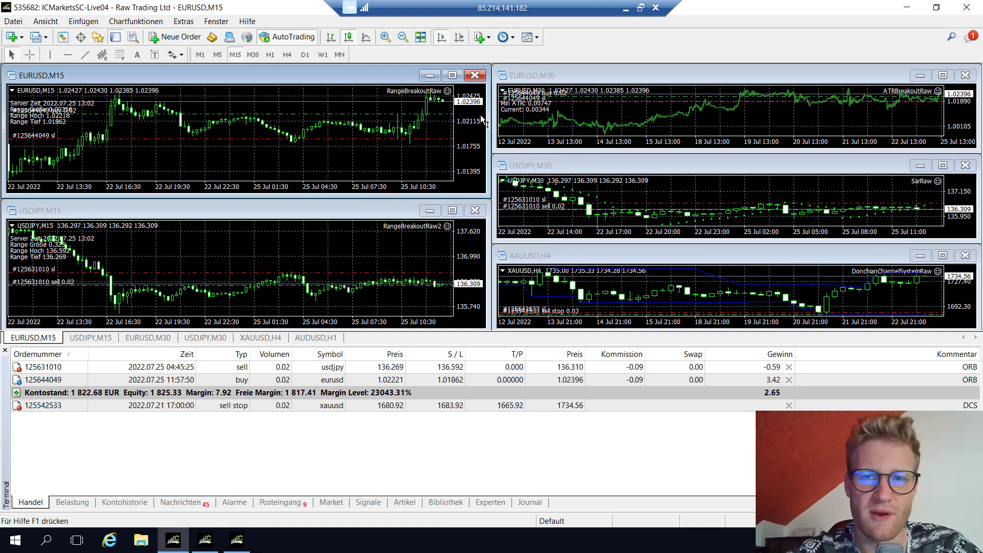
pyautogui.click(624, 8)
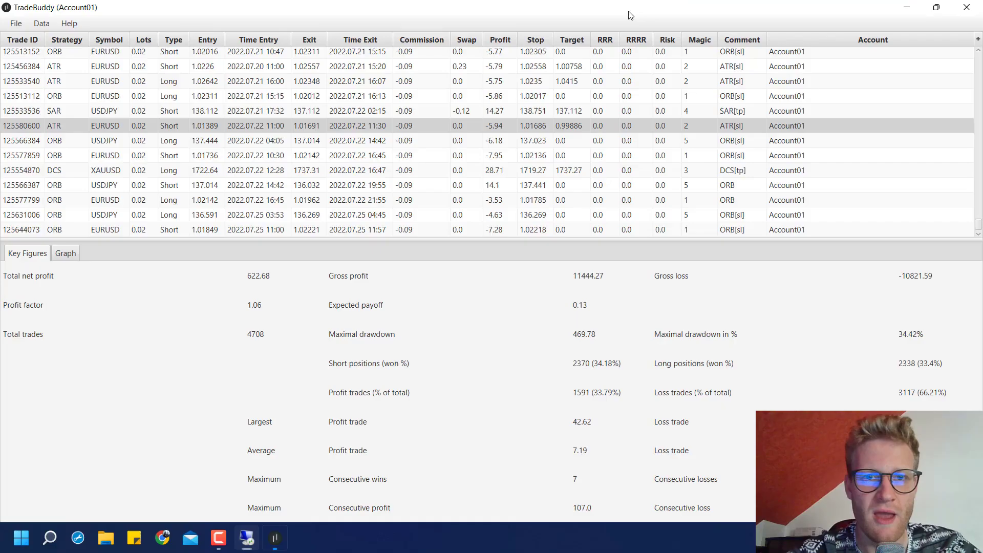
# Open the trade filter, look through its general and symbol options, and filter the trades by the ORB strategy
pyautogui.click(15, 23)
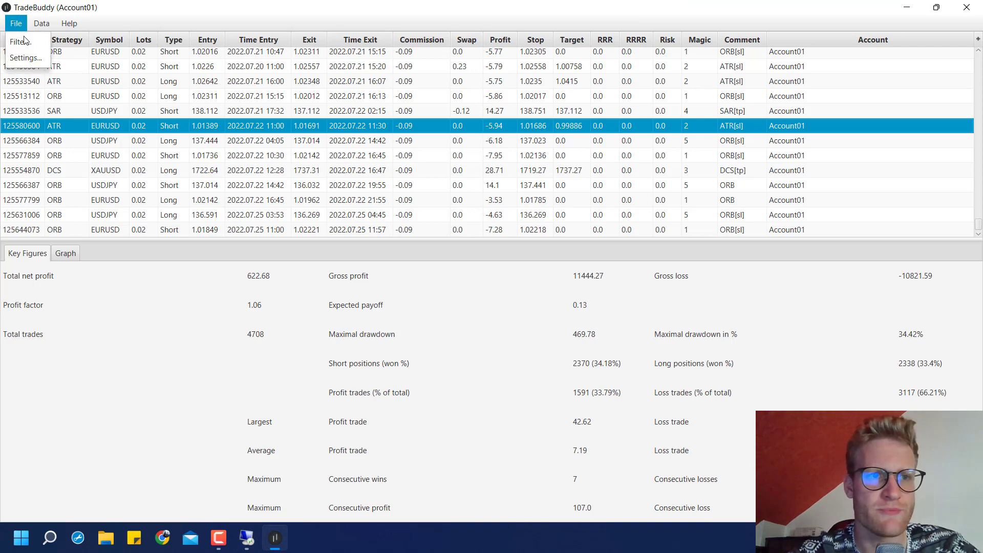
pyautogui.click(25, 44)
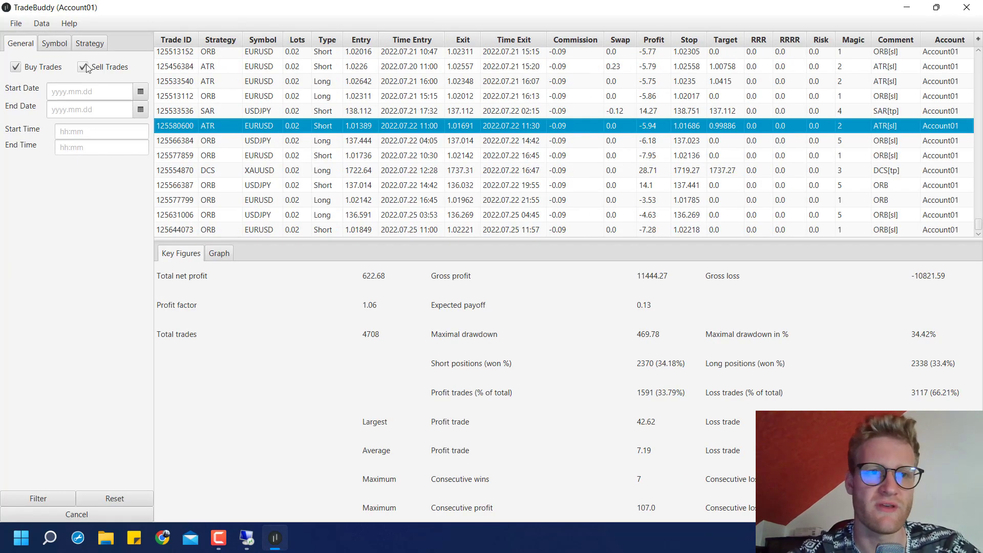
pyautogui.click(51, 46)
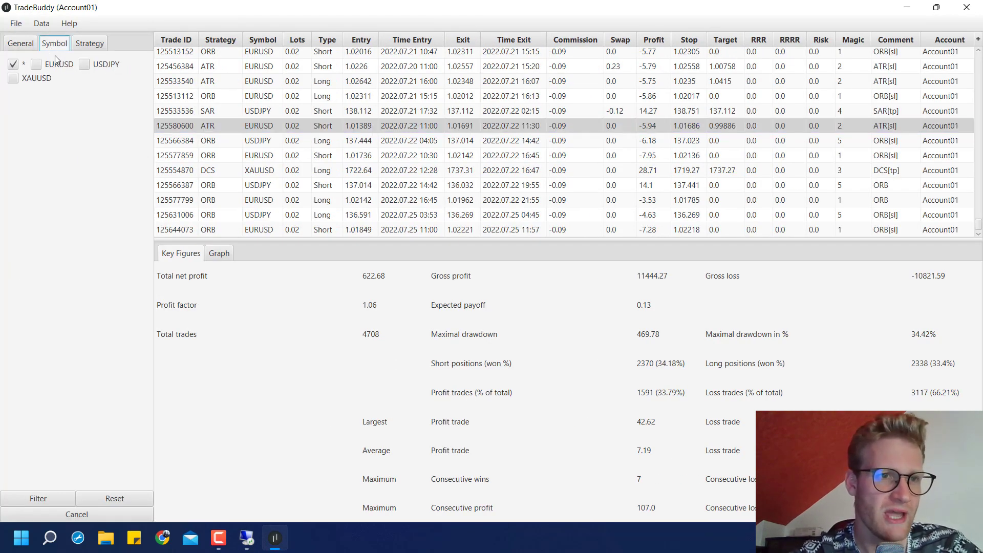
pyautogui.click(89, 43)
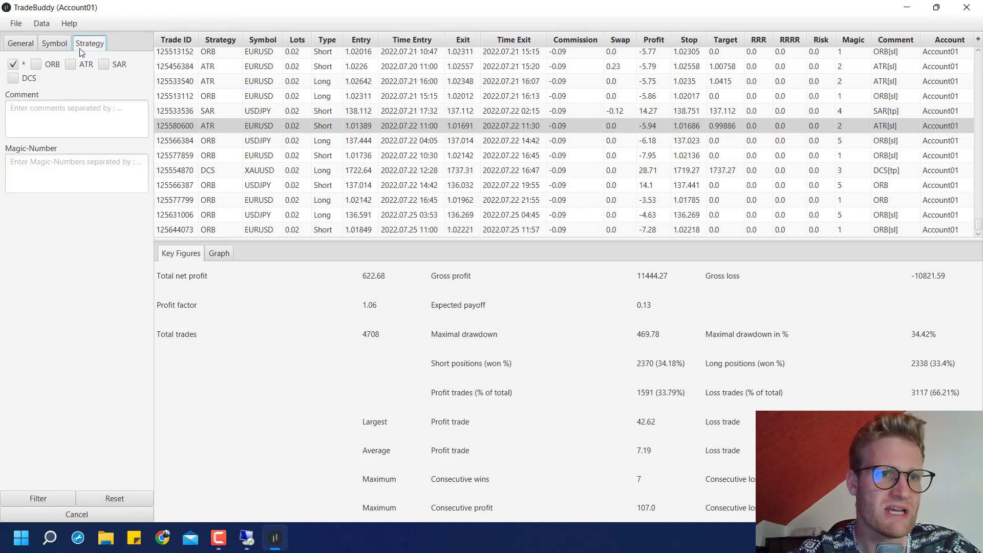
pyautogui.click(26, 67)
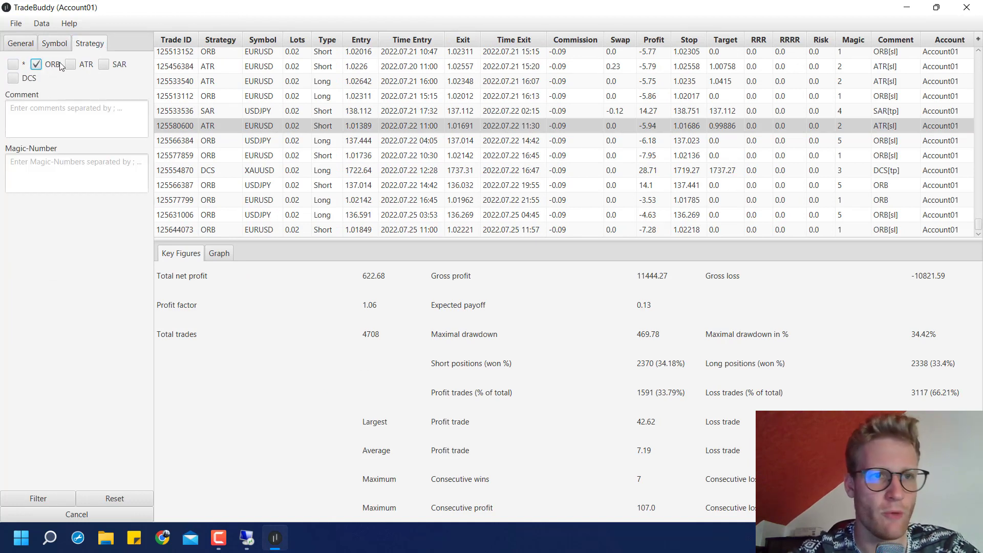
pyautogui.click(57, 497)
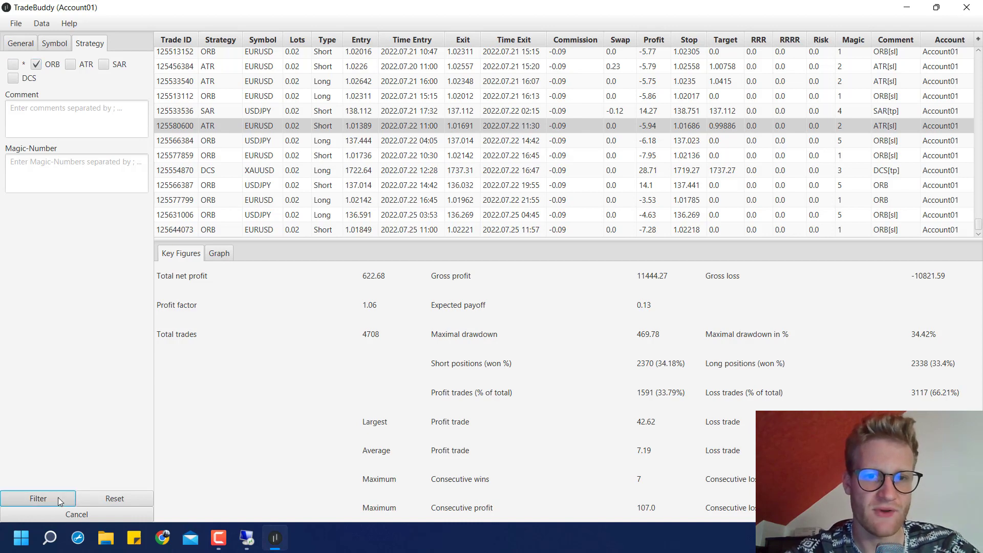
# Examine the graph and the key figures of the ORB trades, ending on the graph
pyautogui.click(215, 255)
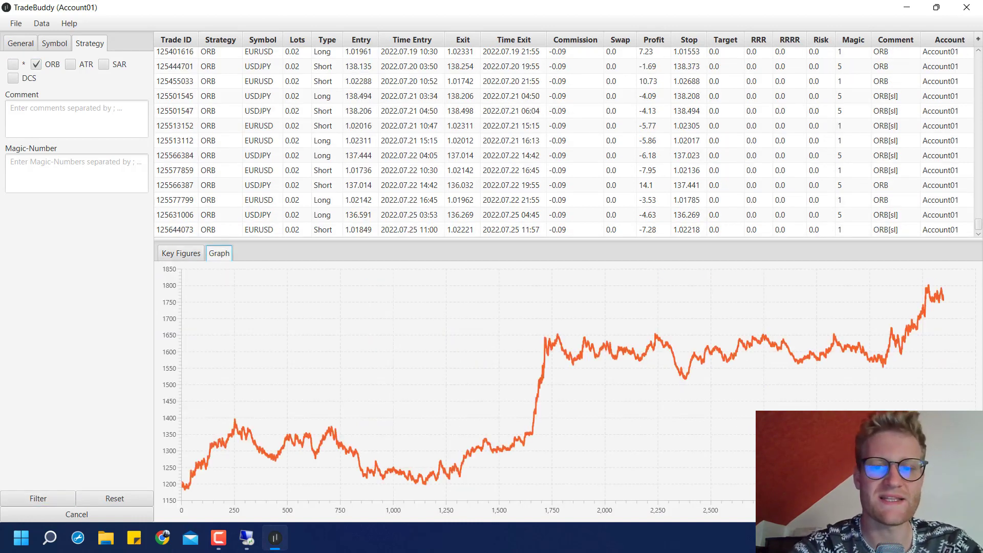
pyautogui.click(463, 529)
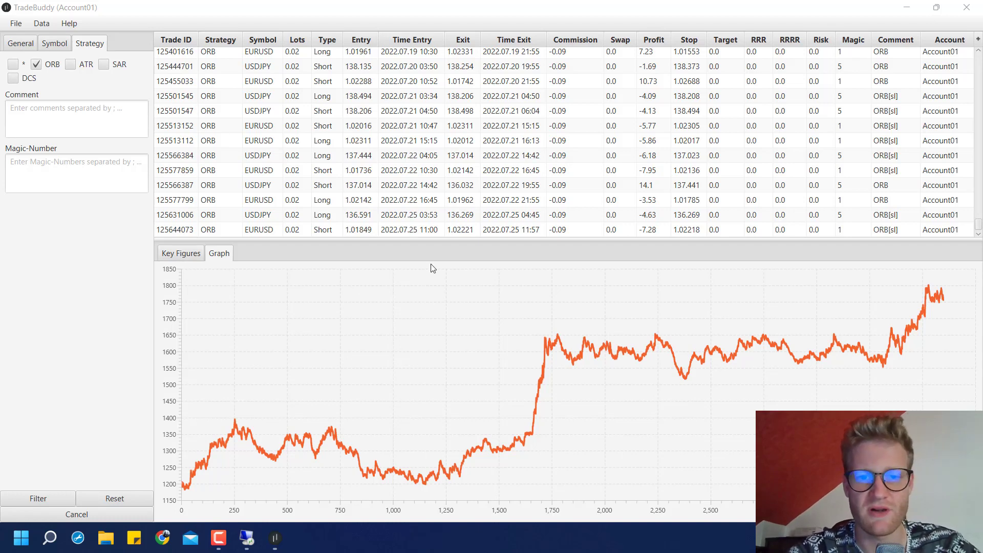
pyautogui.click(185, 260)
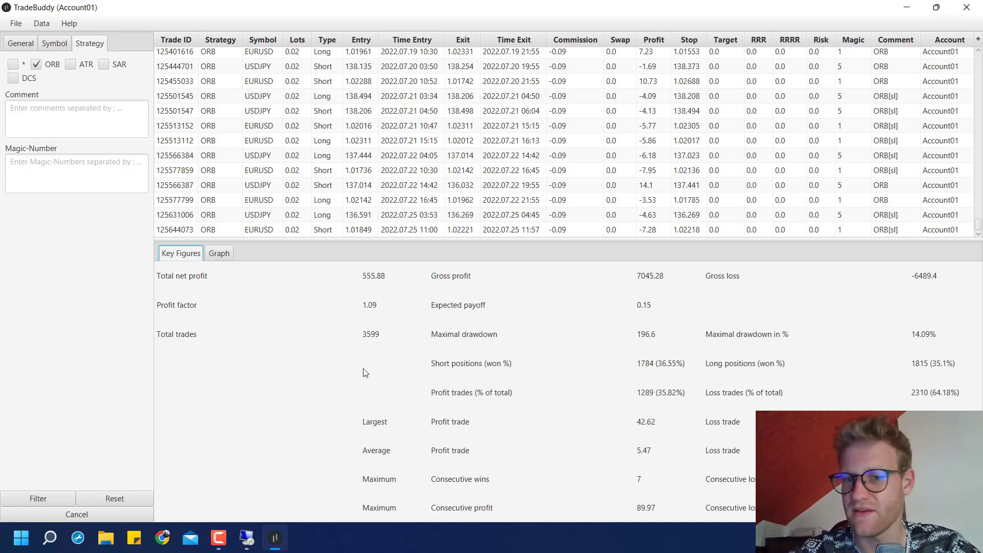
pyautogui.click(219, 253)
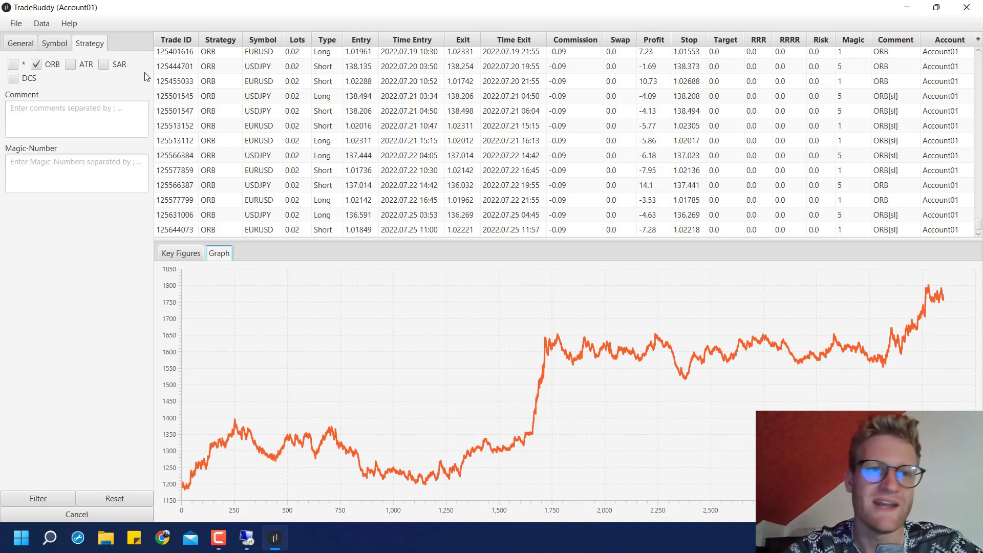
# Limit the filtered ORB trades to the EURUSD symbol and check their key figures and graph
pyautogui.click(45, 41)
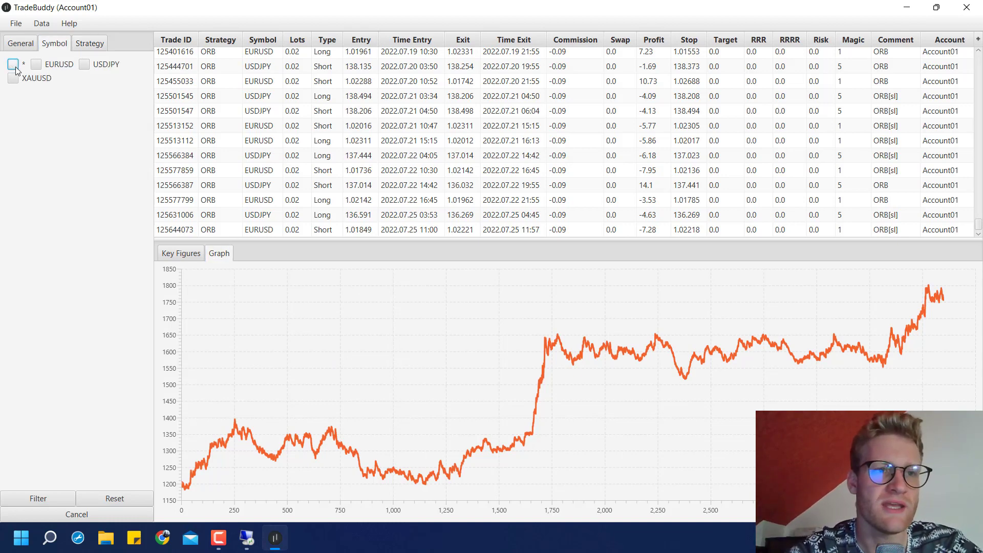
pyautogui.click(64, 497)
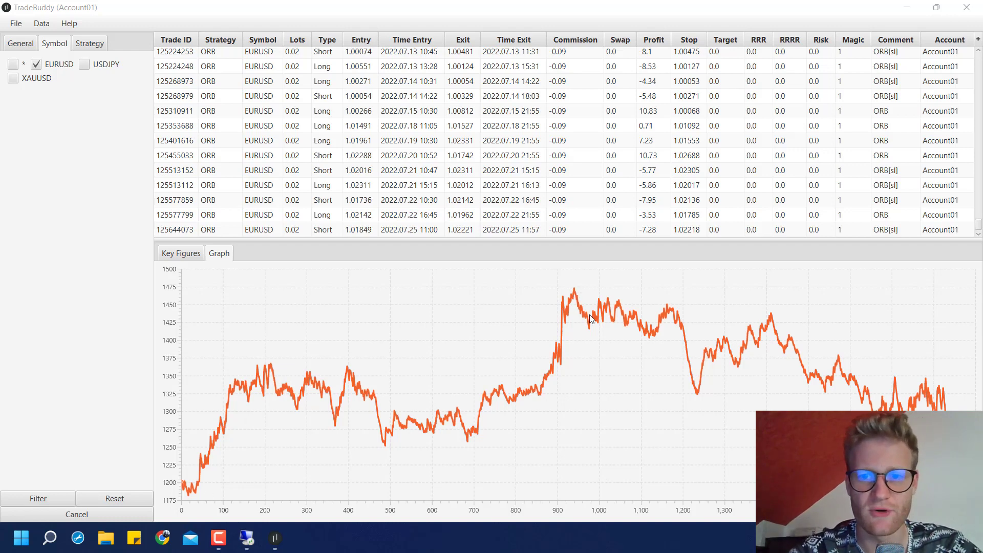
pyautogui.click(179, 256)
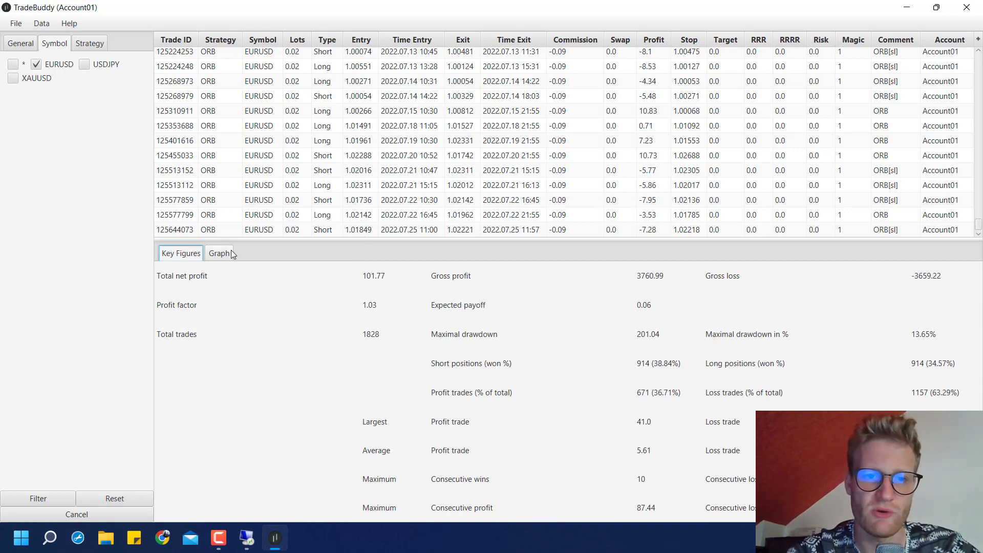
pyautogui.click(217, 257)
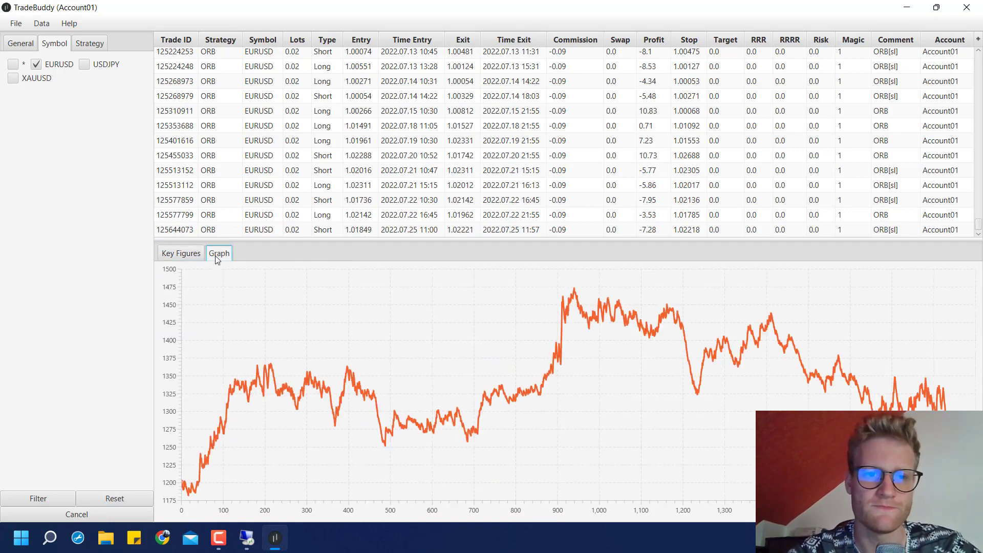
# Change the symbol filter for the ORB trades from EURUSD to USDJPY and apply it
pyautogui.click(84, 64)
pyautogui.click(36, 64)
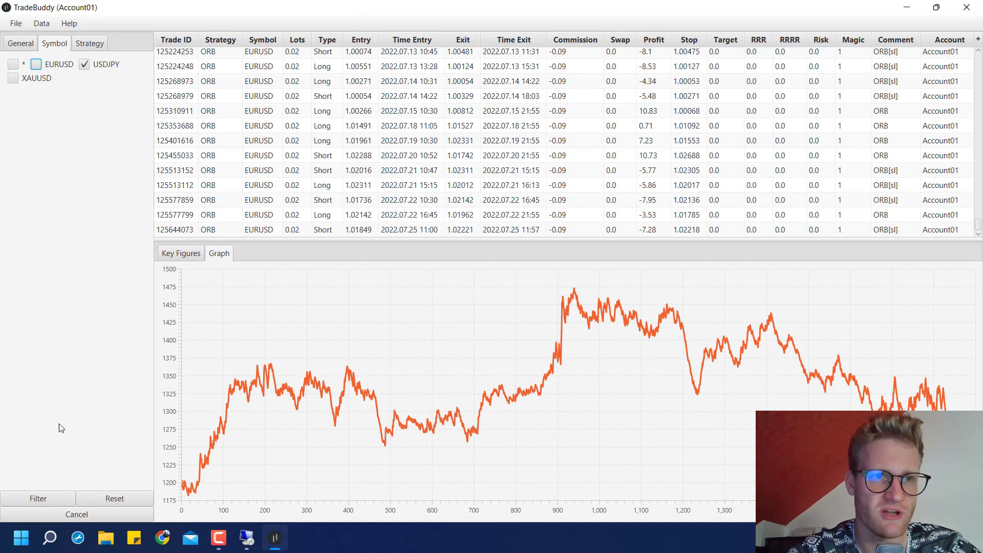
pyautogui.click(43, 504)
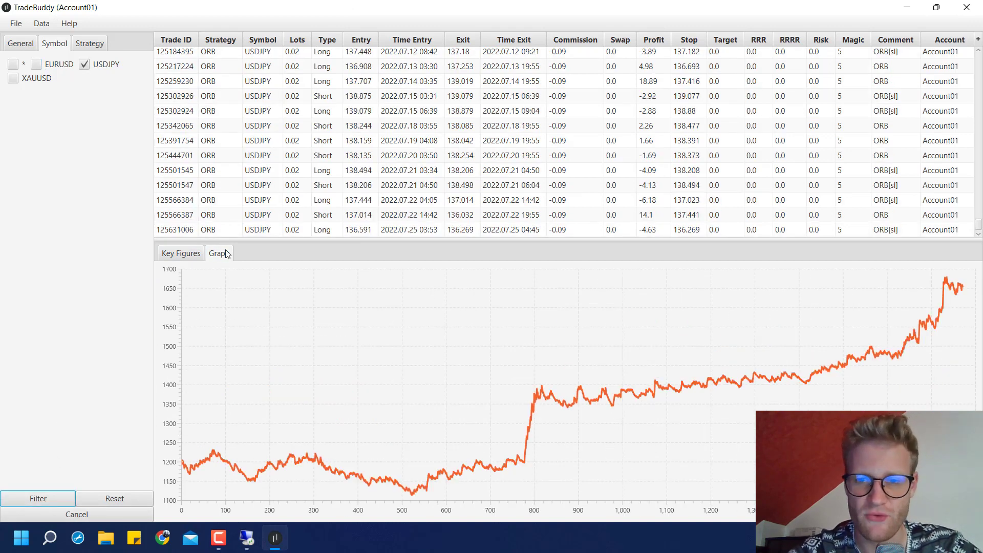
# Compare the key figures and the graph of the ORB trades on USDJPY, ending on the graph
pyautogui.click(178, 254)
pyautogui.click(224, 256)
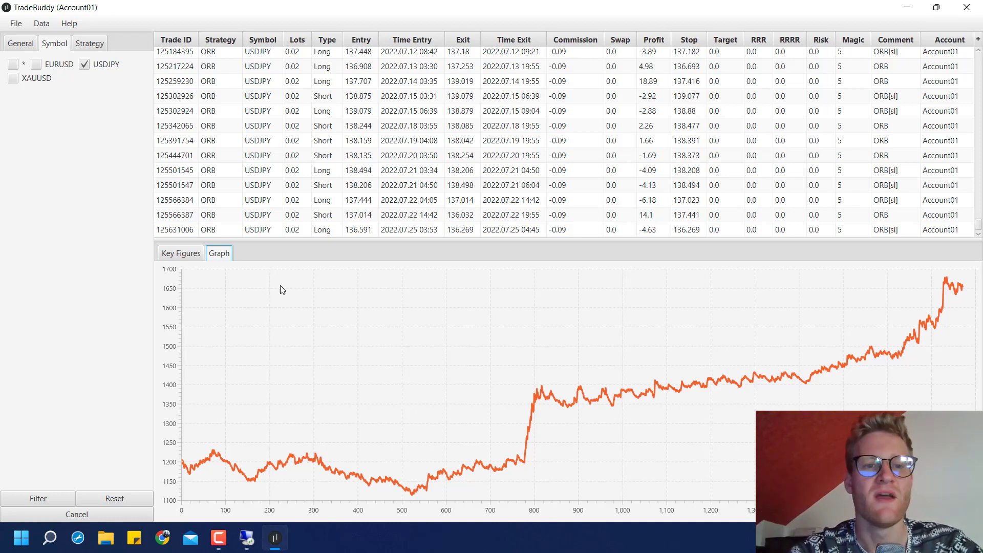
pyautogui.click(194, 257)
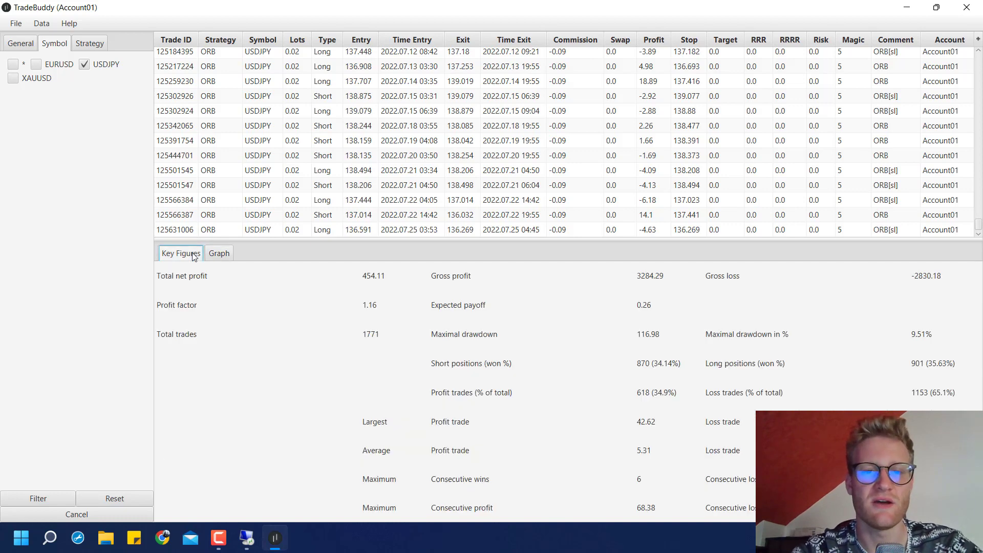
pyautogui.click(228, 257)
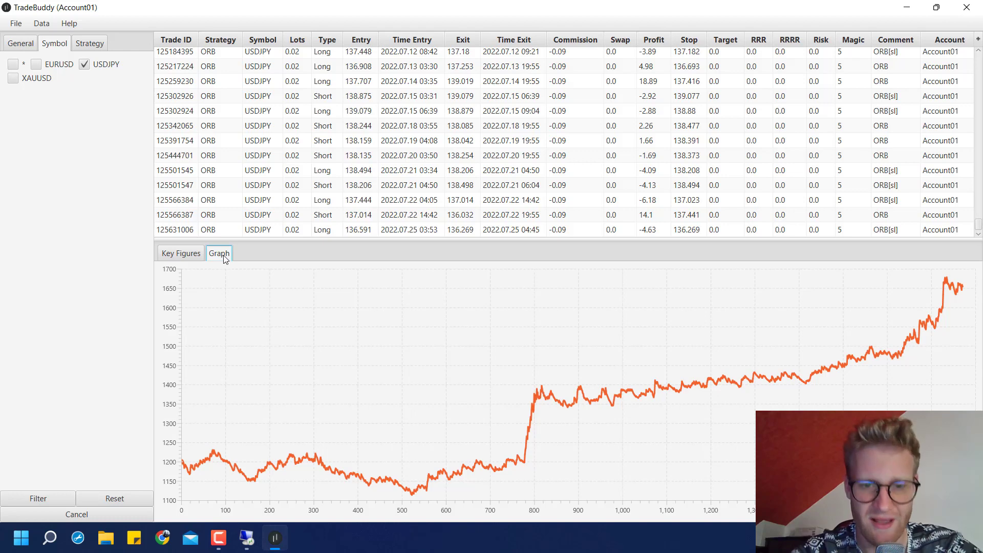
pyautogui.click(193, 255)
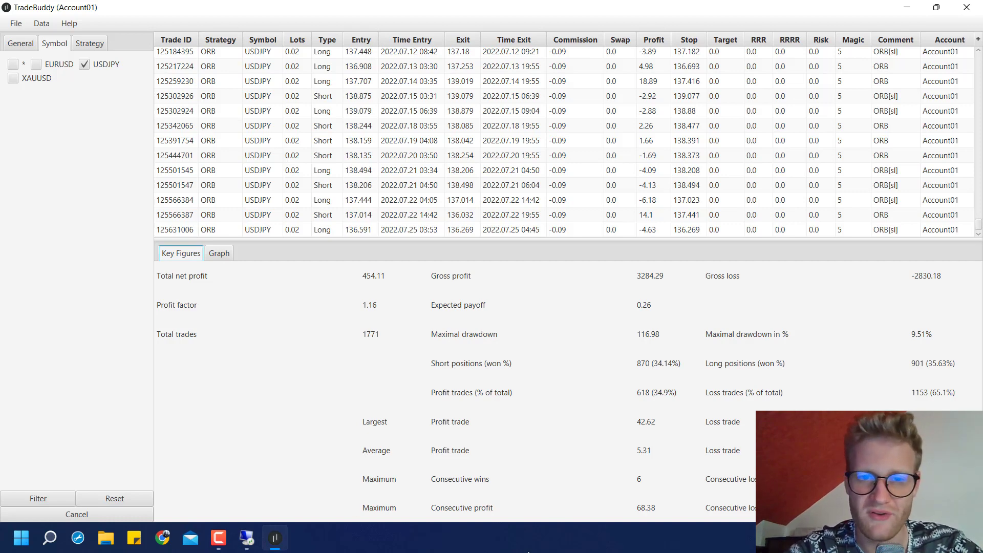
pyautogui.click(229, 257)
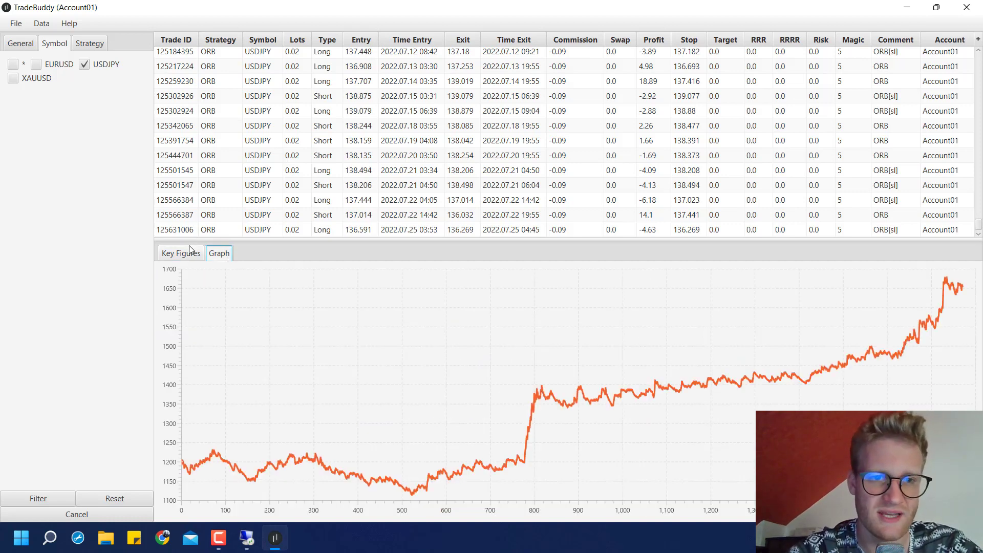
pyautogui.click(189, 256)
pyautogui.click(228, 254)
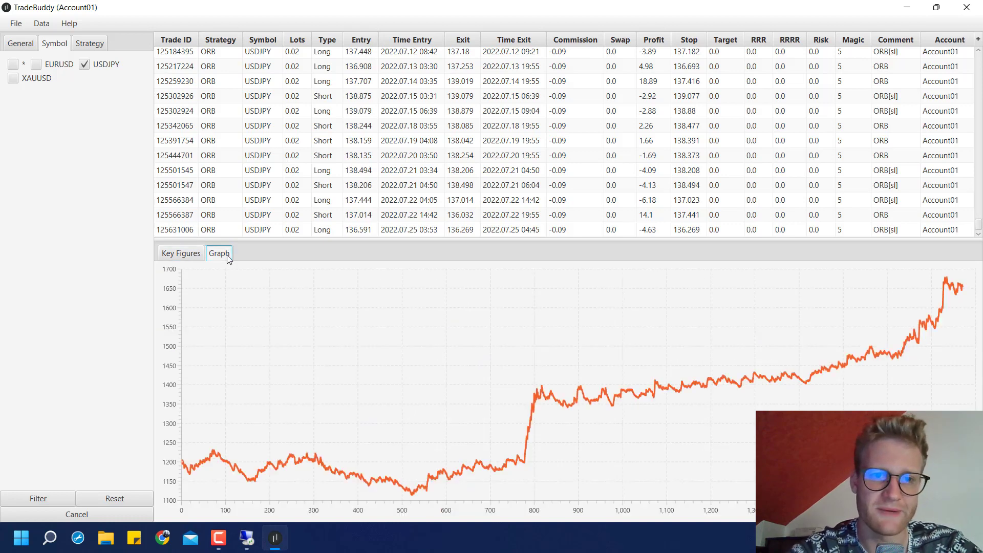
# Select only the ATR strategy and all symbols (*) in the trade filter, clearing ORB and the individual symbols
pyautogui.click(90, 46)
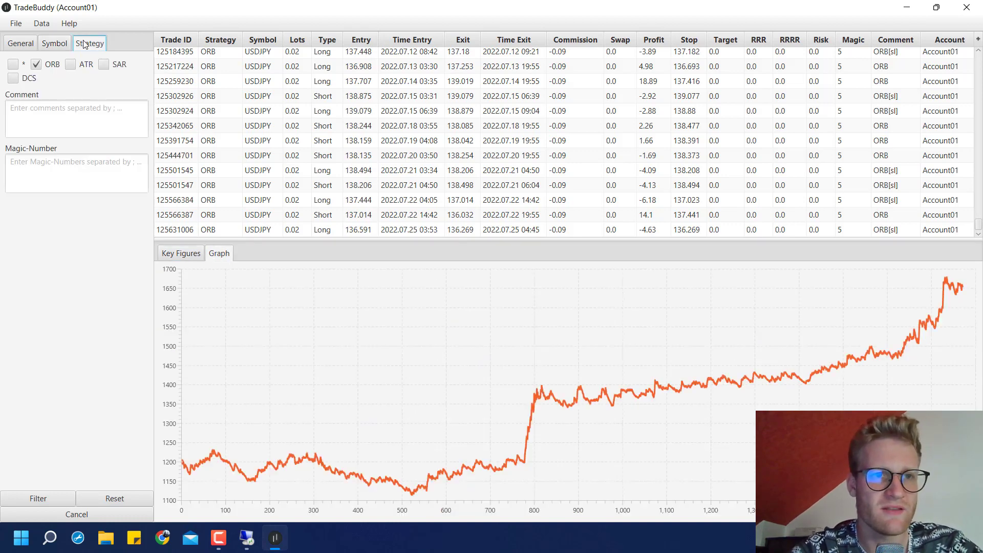
pyautogui.click(36, 64)
pyautogui.click(36, 64)
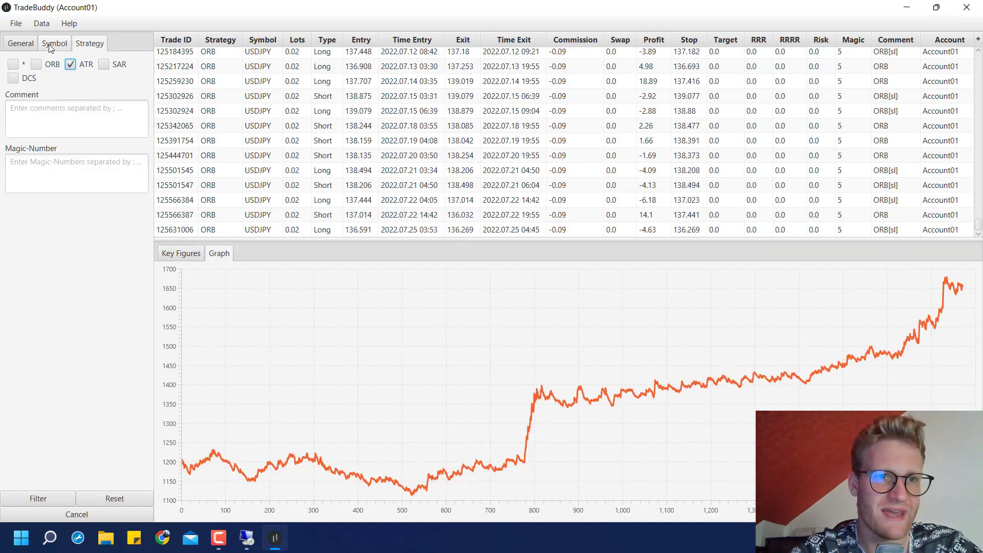
pyautogui.click(53, 43)
pyautogui.click(55, 66)
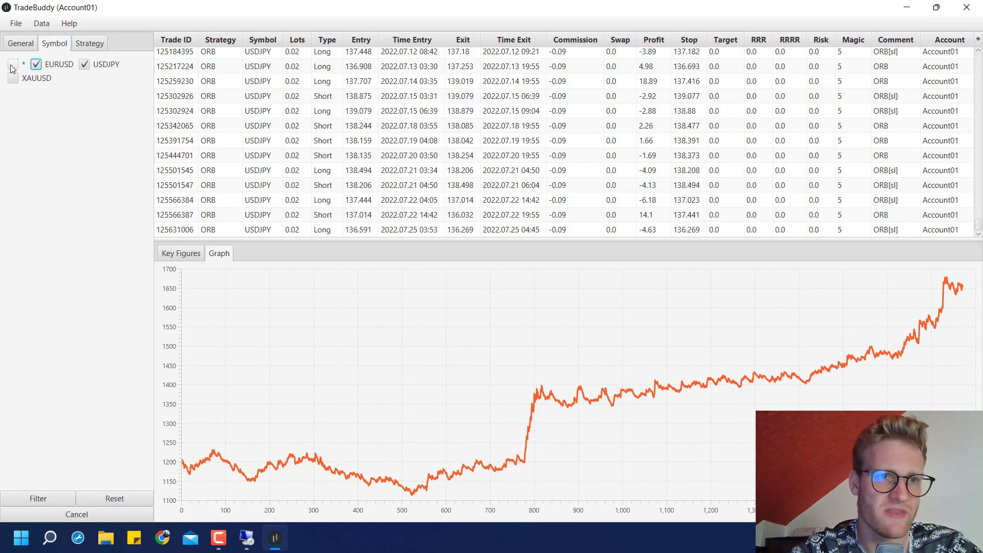
pyautogui.click(13, 65)
pyautogui.click(64, 68)
pyautogui.click(93, 70)
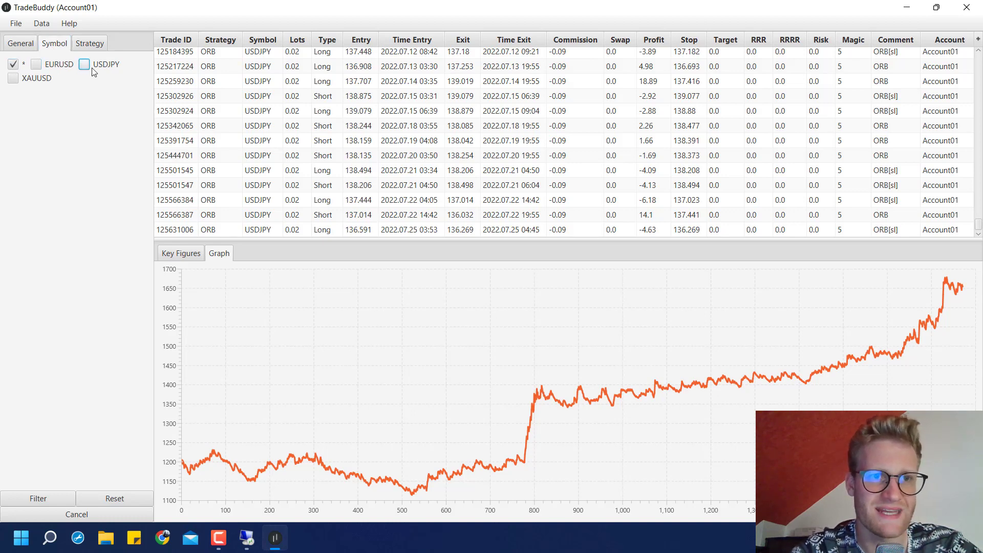
pyautogui.click(91, 46)
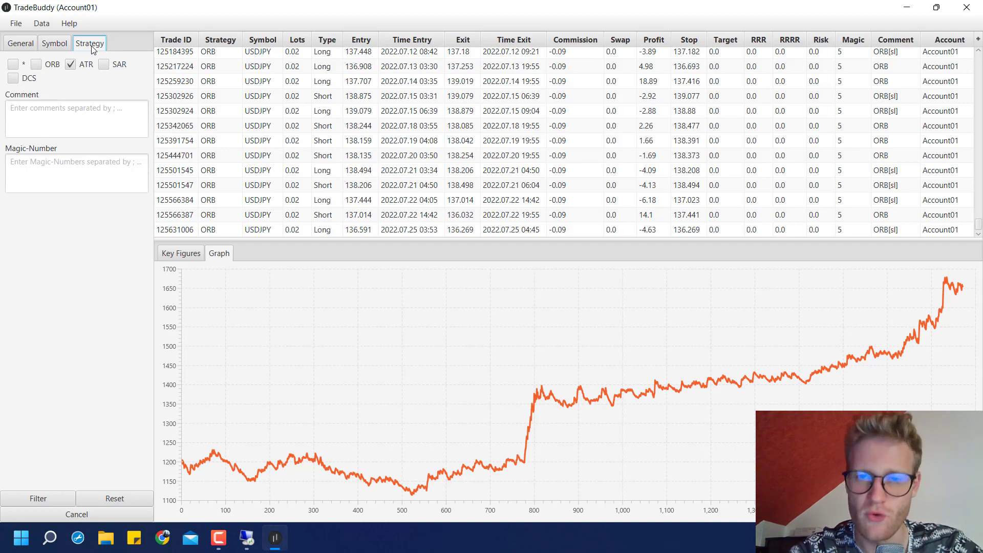
# Switch to MetaTrader 4, view the EURUSD M30 chart running ATRBreakoutRaw at full size, and return to TradeBuddy
pyautogui.click(246, 538)
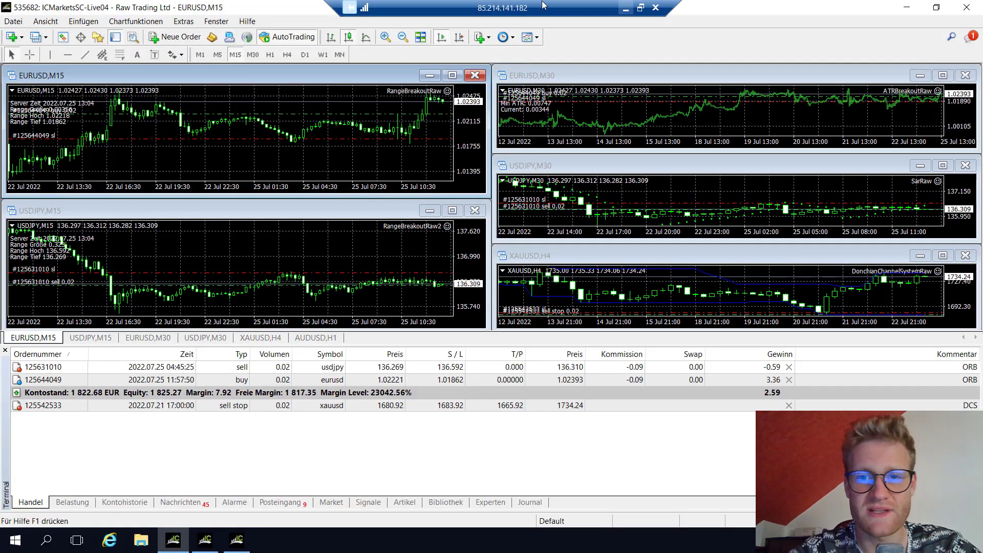
pyautogui.doubleClick(650, 80)
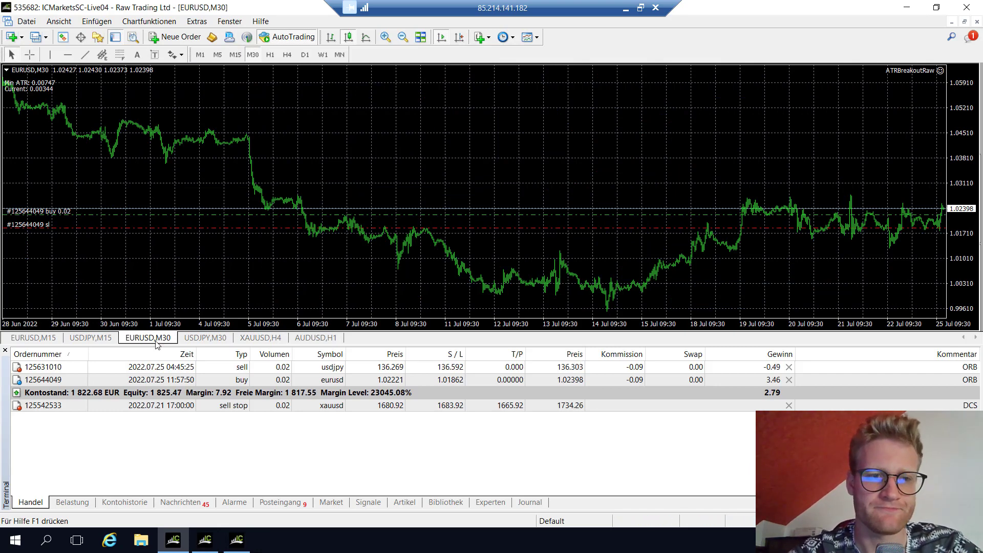
pyautogui.hotkey('alt', 'r')
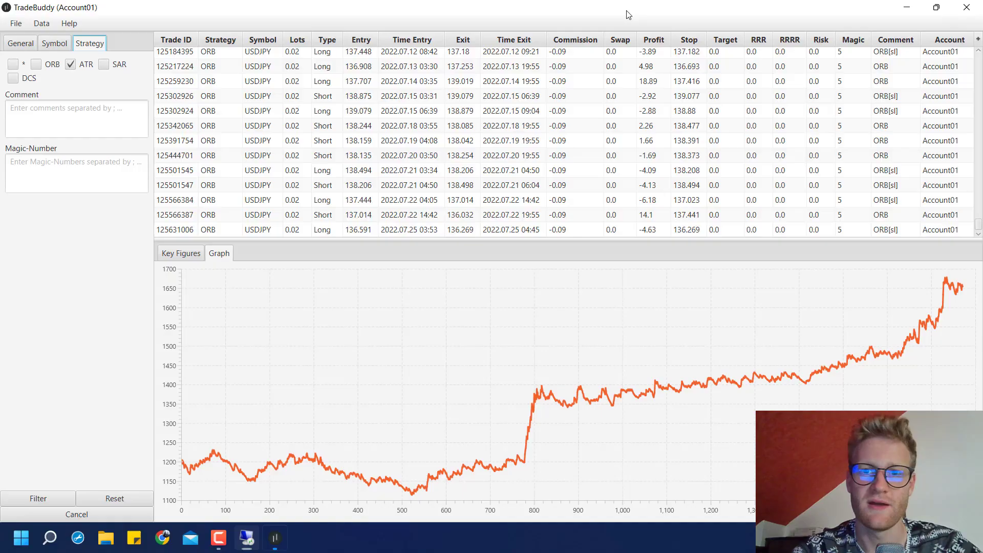
pyautogui.click(626, 7)
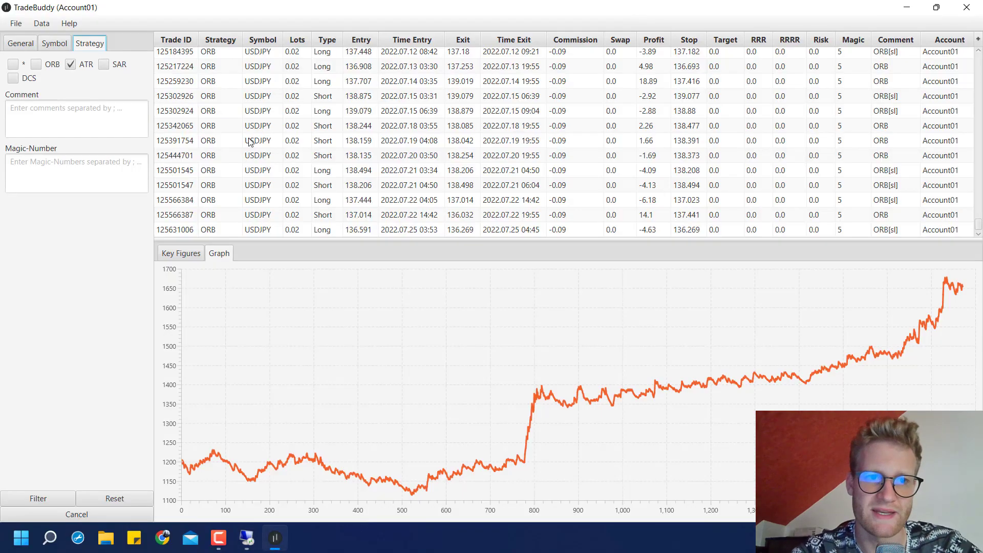
# Apply the ATR strategy filter and review the key figures and graph of the ATR trades
pyautogui.click(45, 498)
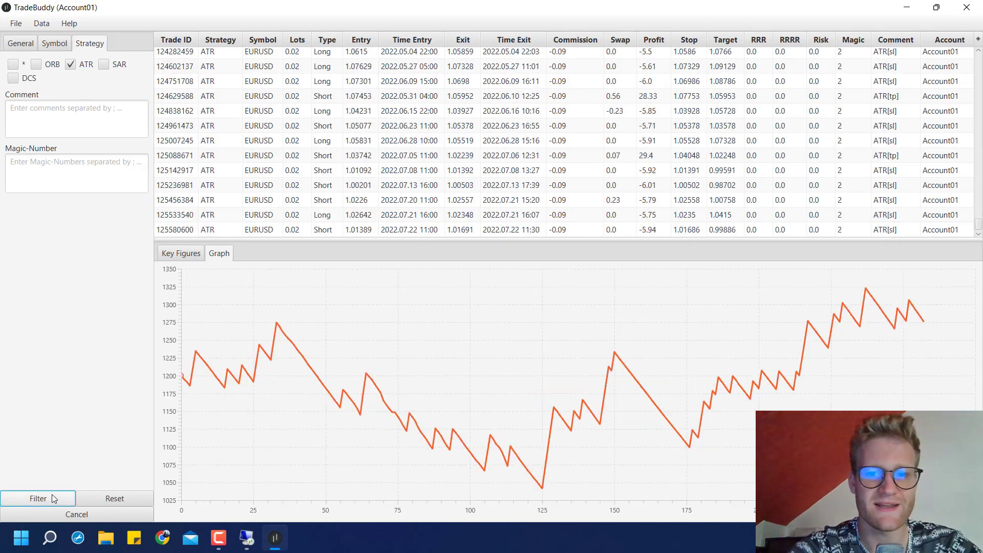
pyautogui.click(442, 549)
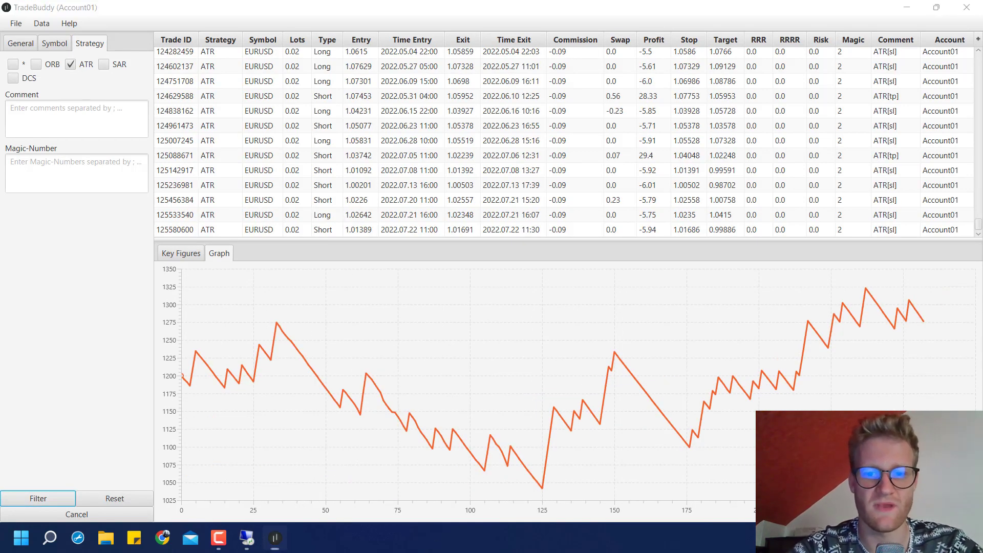
pyautogui.click(184, 253)
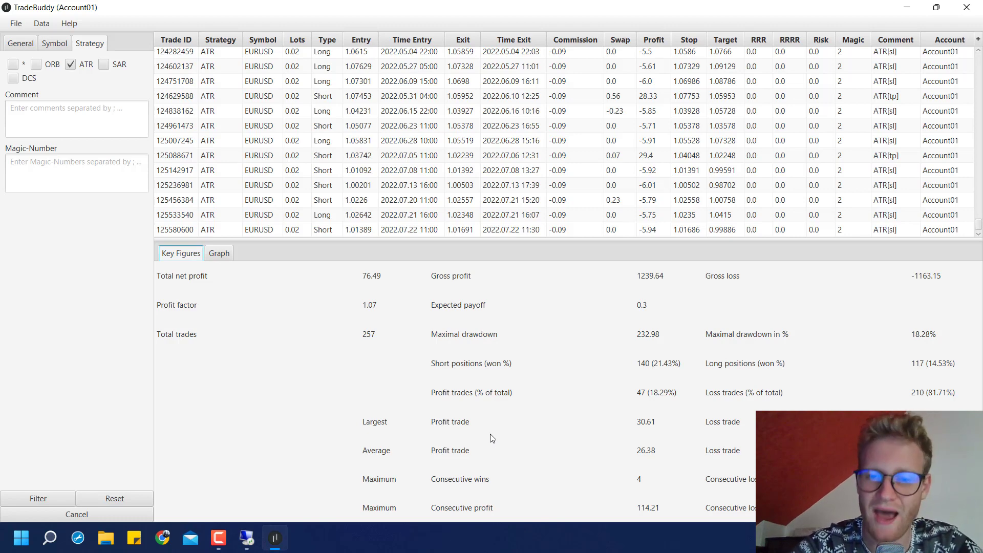
pyautogui.click(217, 254)
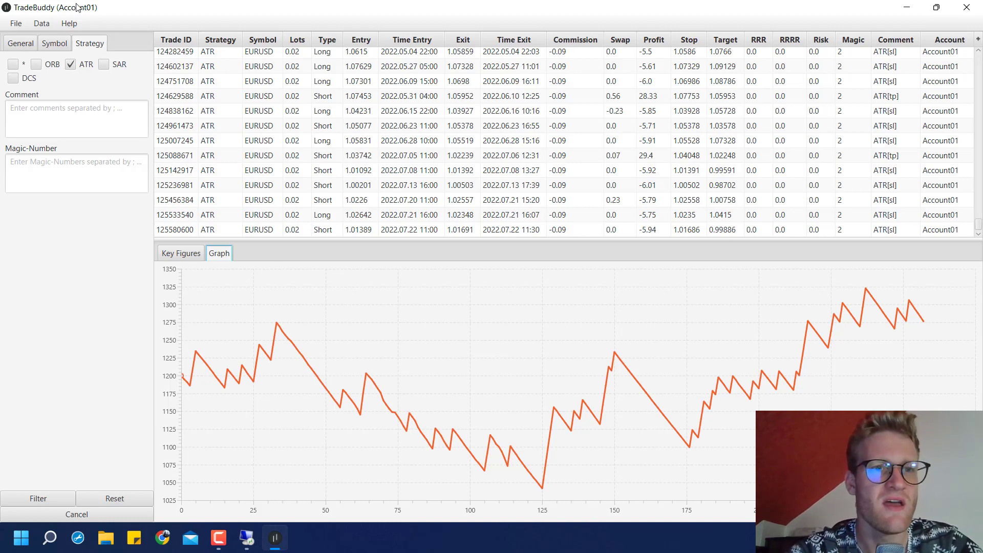
# Replace ATR with SAR in the strategy filter and check the symbol selection
pyautogui.click(78, 68)
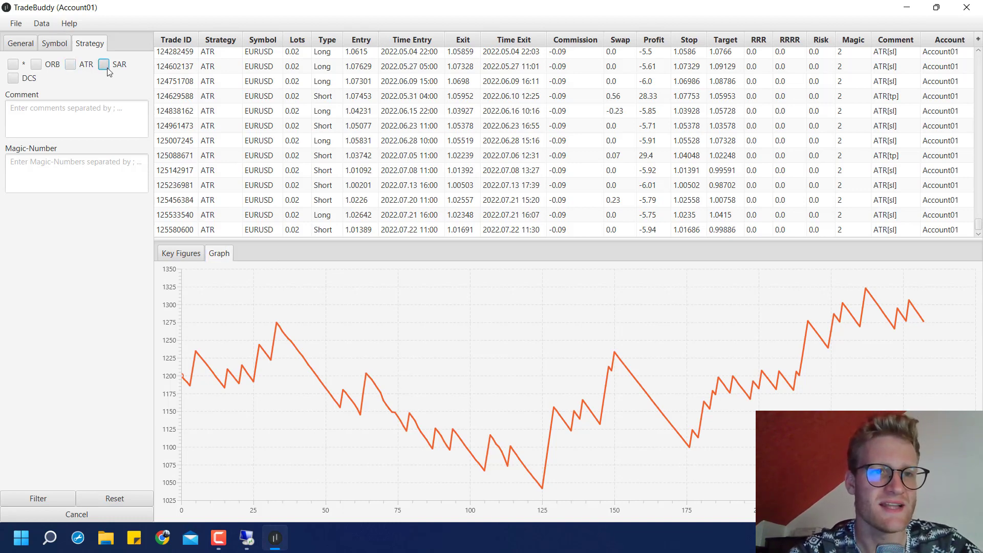
pyautogui.click(60, 46)
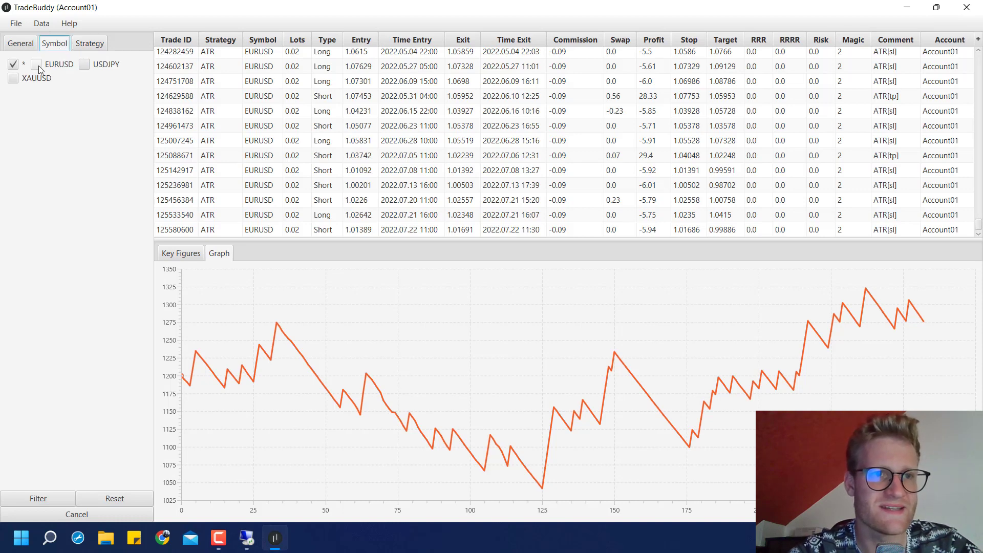
pyautogui.click(86, 46)
# Switch to MetaTrader 4, enlarge the USDJPY M30 chart running SarRaw, and return to TradeBuddy
pyautogui.click(247, 538)
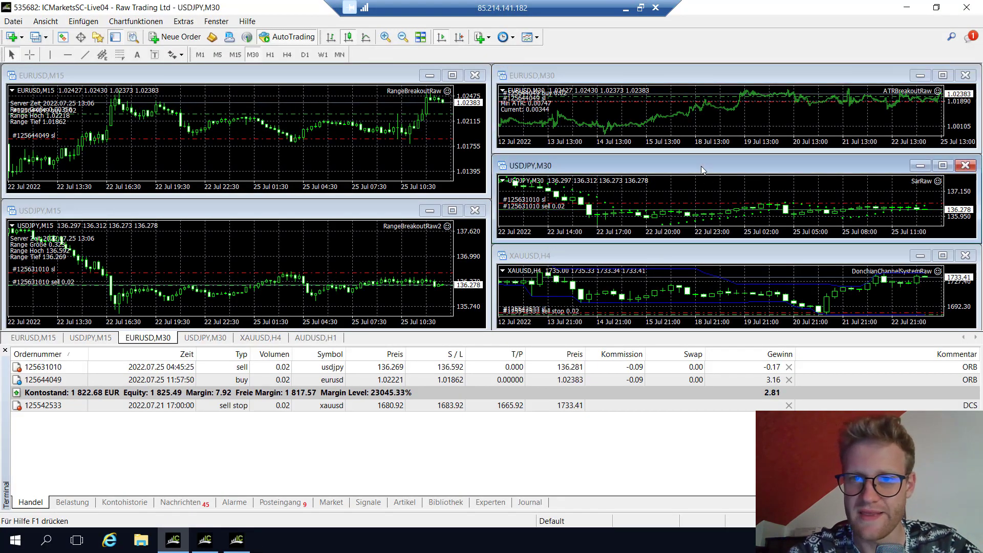
pyautogui.doubleClick(701, 166)
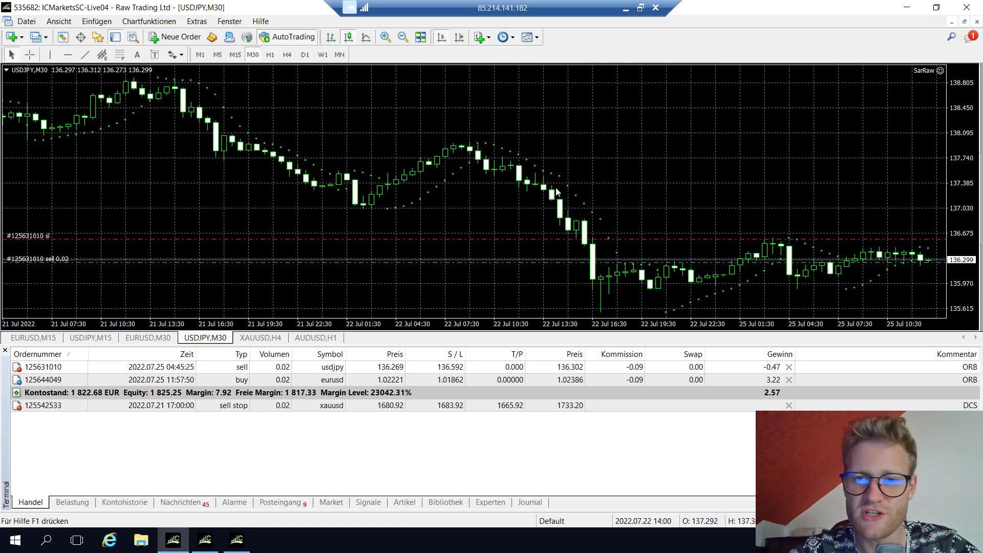
pyautogui.click(626, 7)
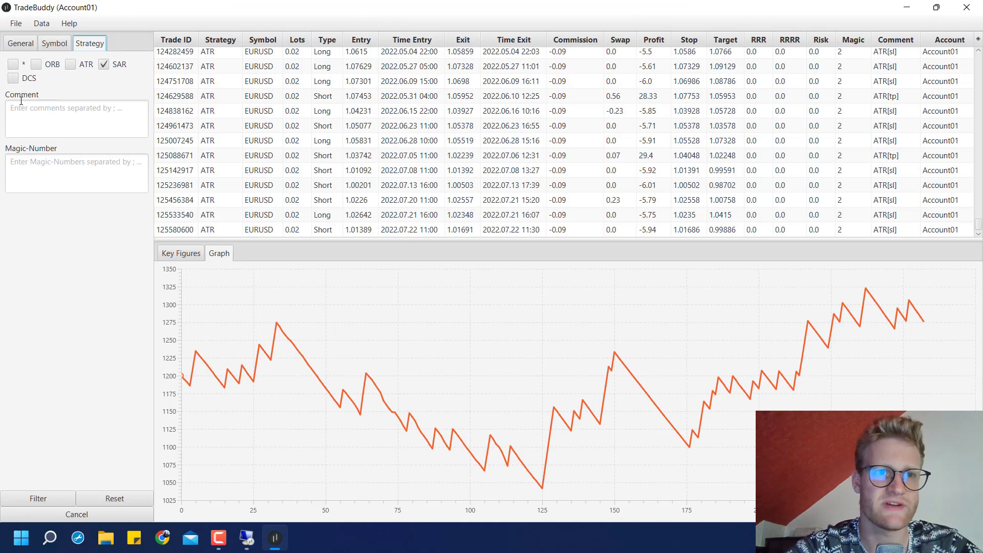
# Filter the trades by the SAR strategy across all symbols and compare their key figures and graph, ending on the key figures
pyautogui.click(54, 43)
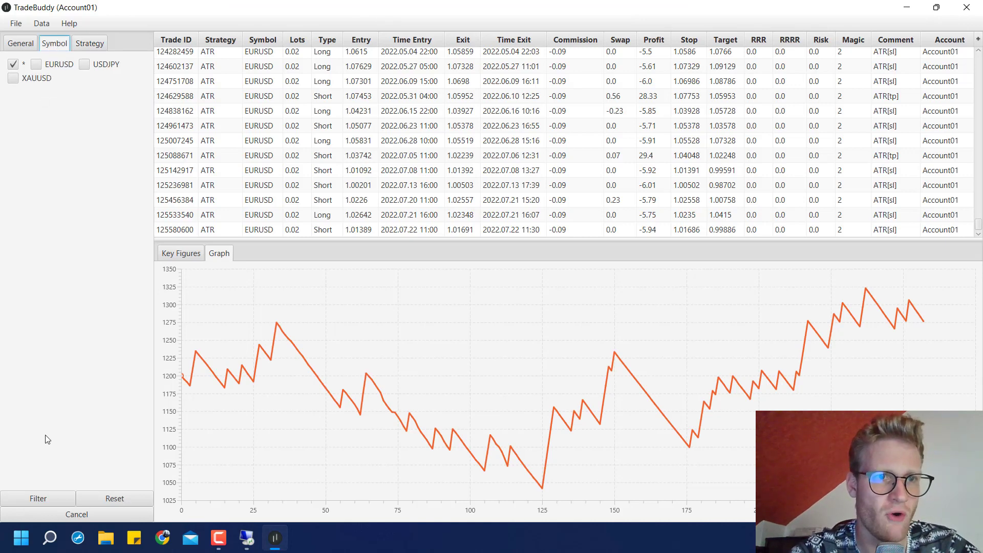
pyautogui.click(51, 498)
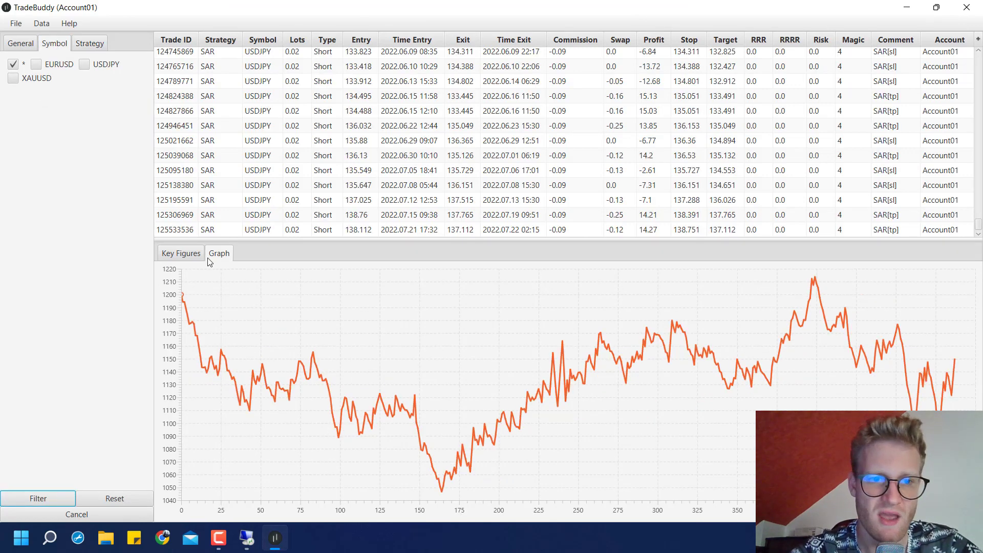
pyautogui.click(183, 254)
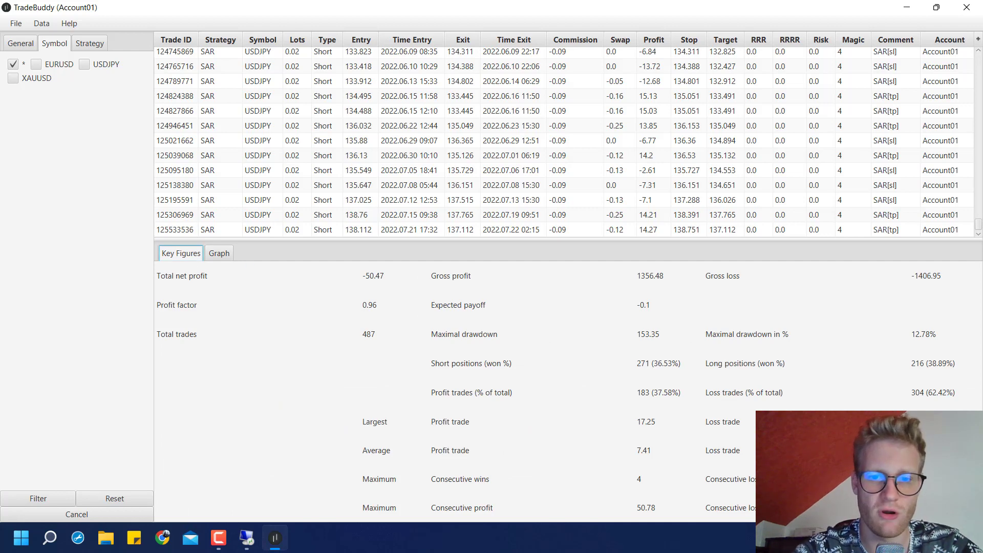
pyautogui.click(228, 256)
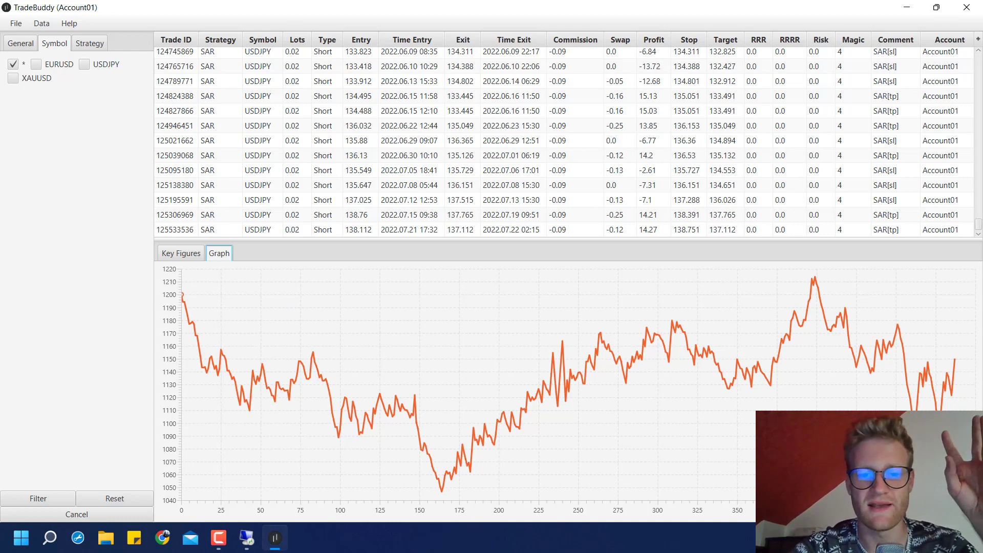
pyautogui.click(178, 258)
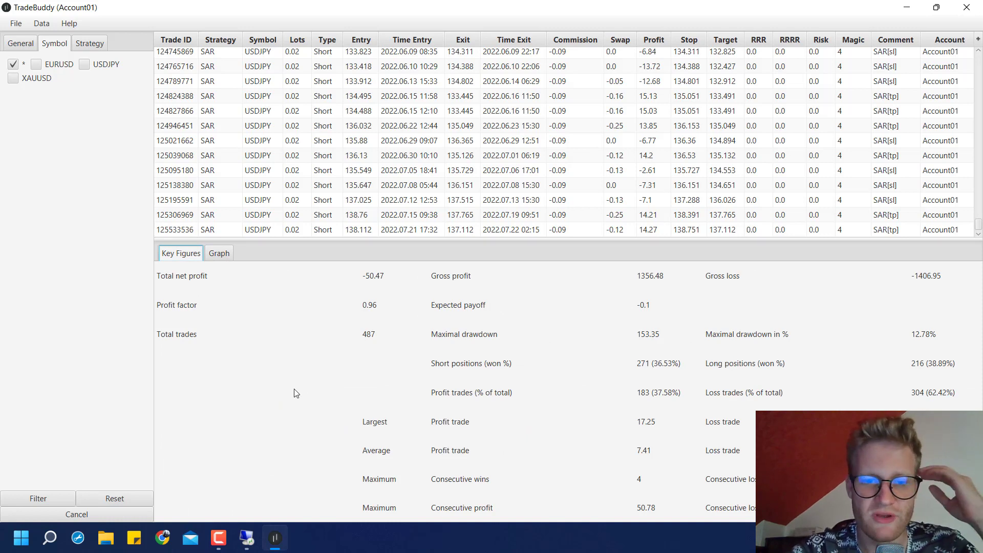
# Replace SAR with DCS in the strategy filter and look over the symbol selection
pyautogui.click(90, 44)
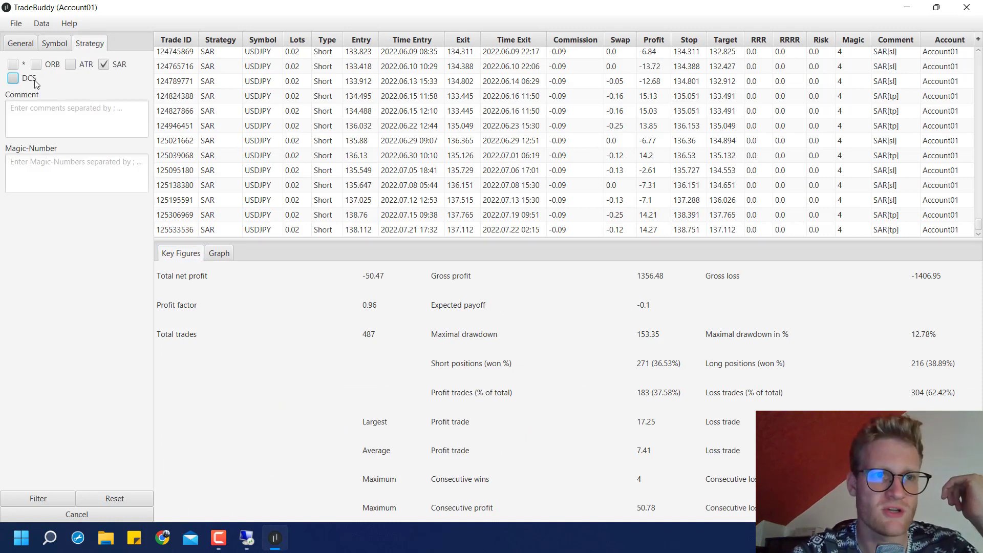
pyautogui.click(58, 45)
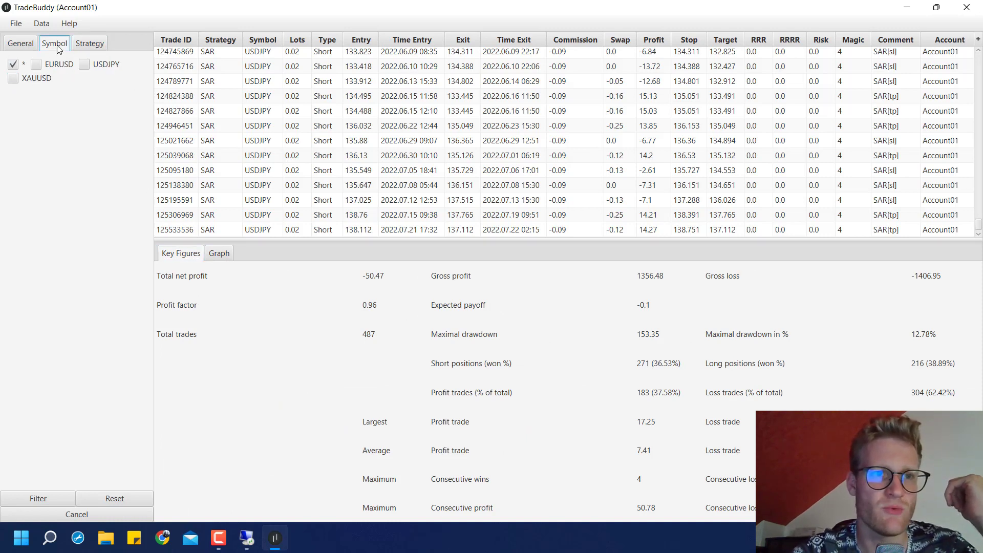
# In MetaTrader 4, examine the XAUUSD H4 chart with a compressed price scale, tile the chart windows, and return to TradeBuddy
pyautogui.click(247, 538)
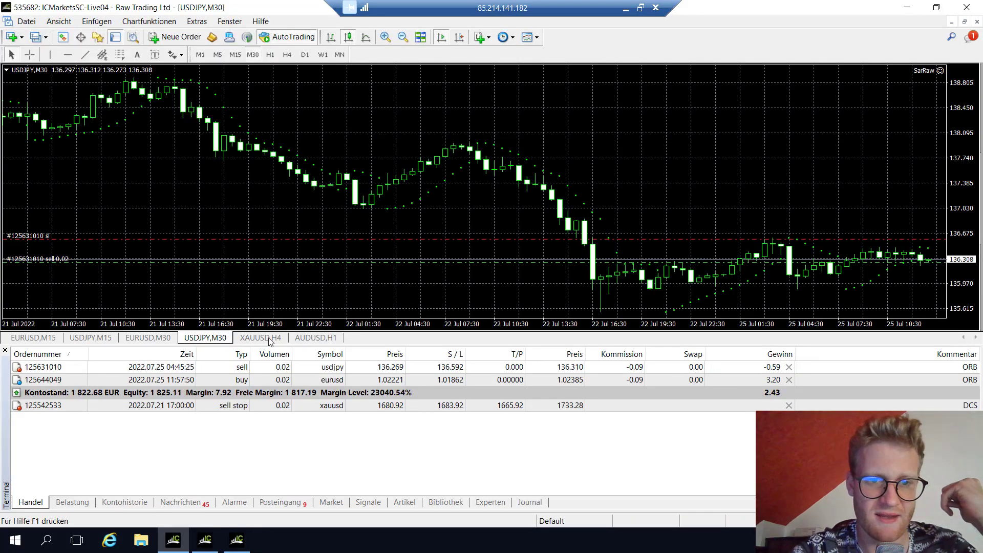
pyautogui.click(269, 339)
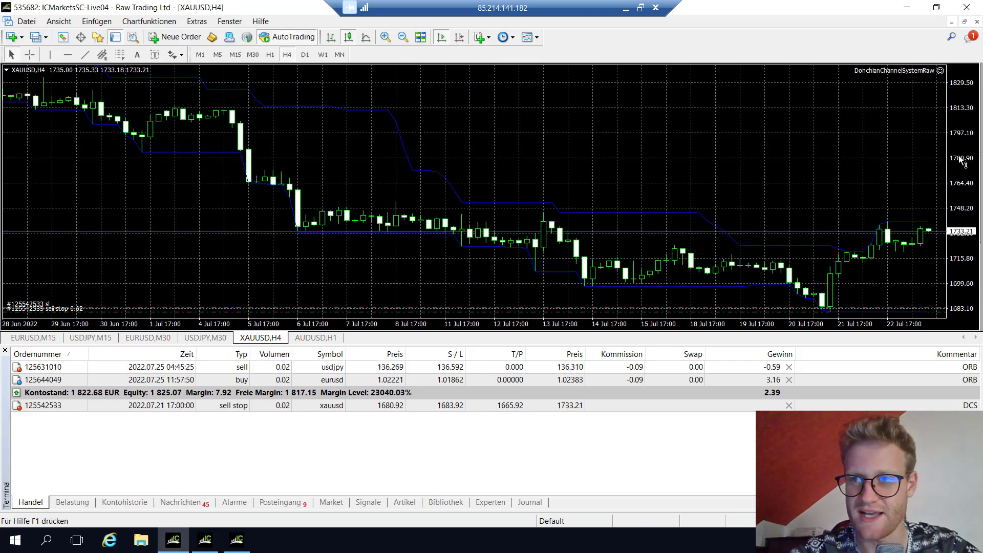
pyautogui.moveTo(963, 177); pyautogui.dragTo(963, 215)
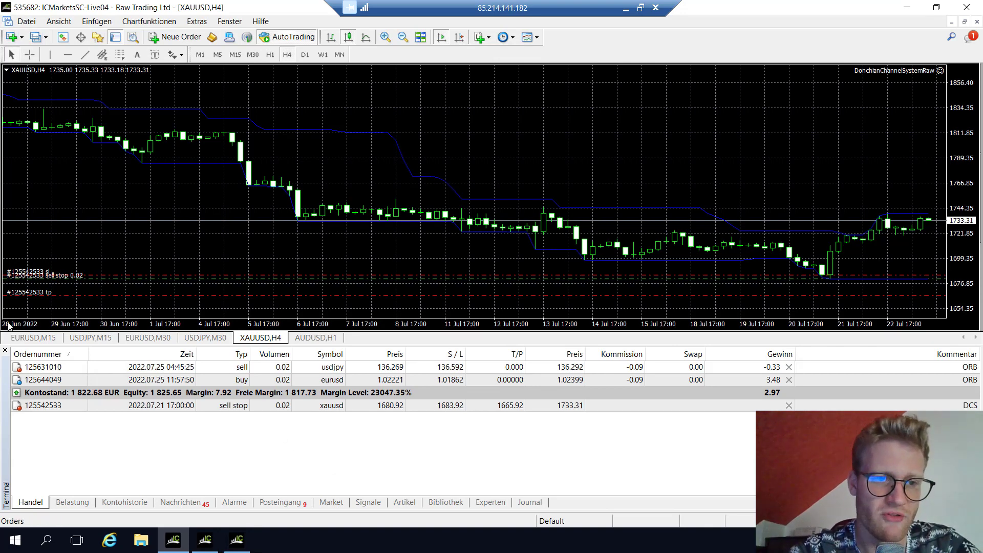
pyautogui.click(420, 37)
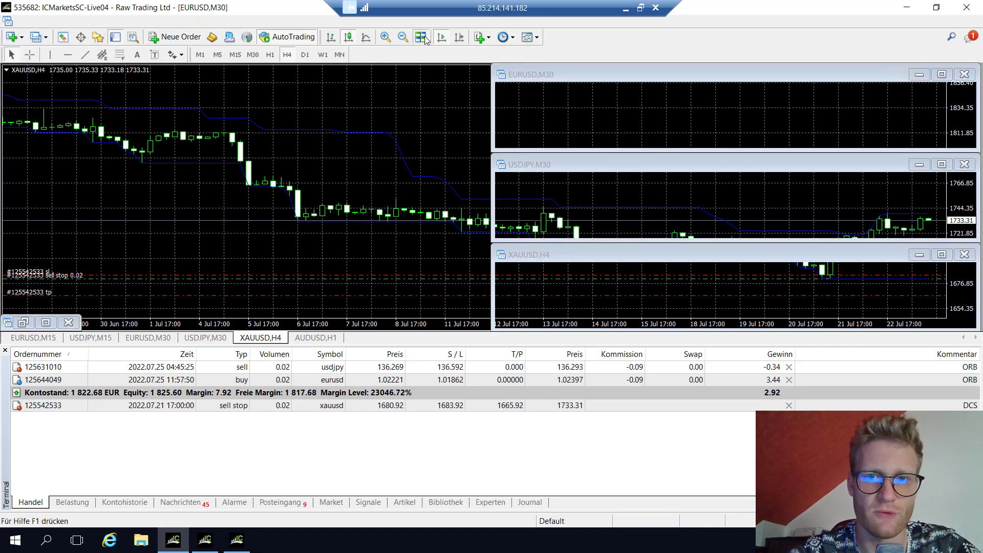
pyautogui.click(623, 9)
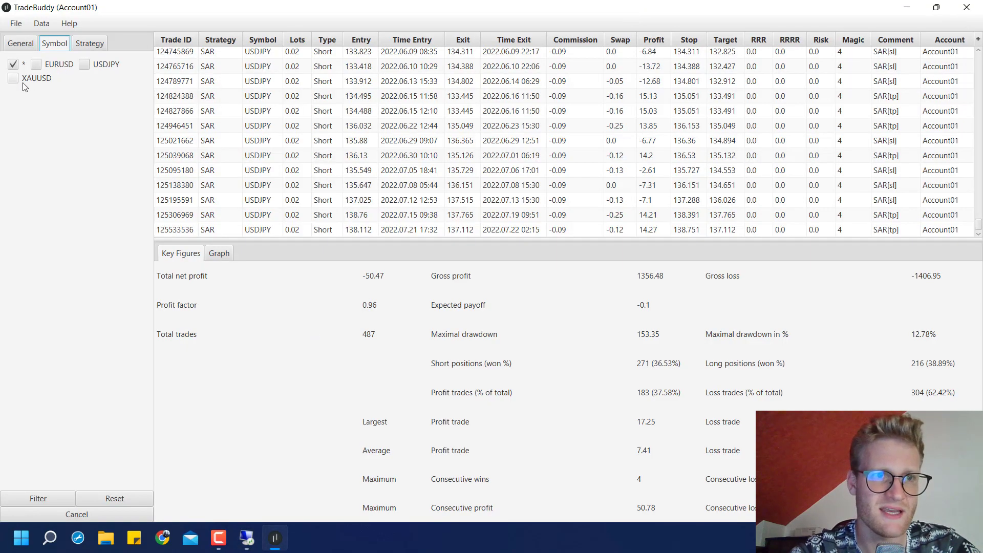
# Apply the DCS strategy filter and compare the key figures and graph of the DCS trades, ending on the graph
pyautogui.click(90, 44)
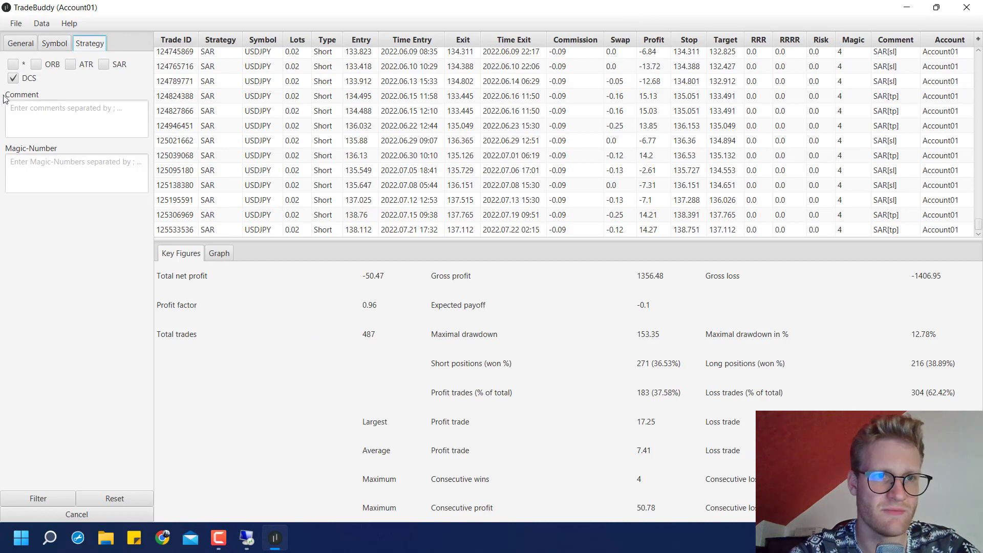
pyautogui.click(54, 498)
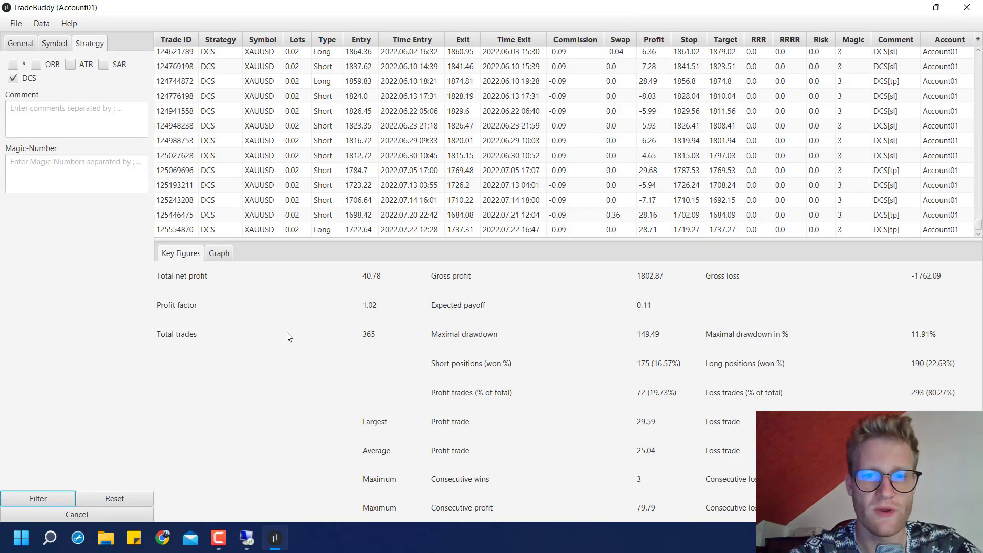
pyautogui.click(225, 254)
pyautogui.click(181, 254)
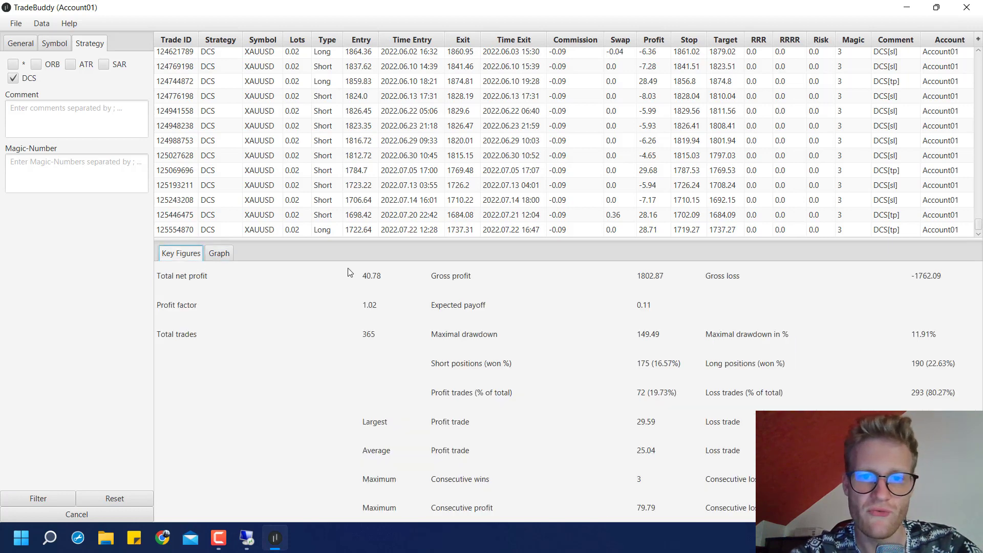
pyautogui.click(220, 254)
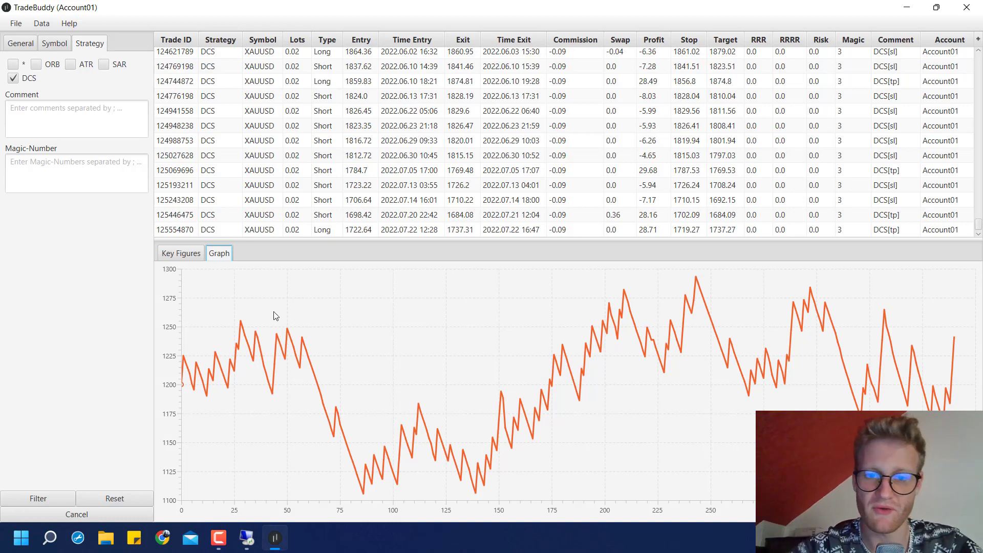
pyautogui.click(172, 256)
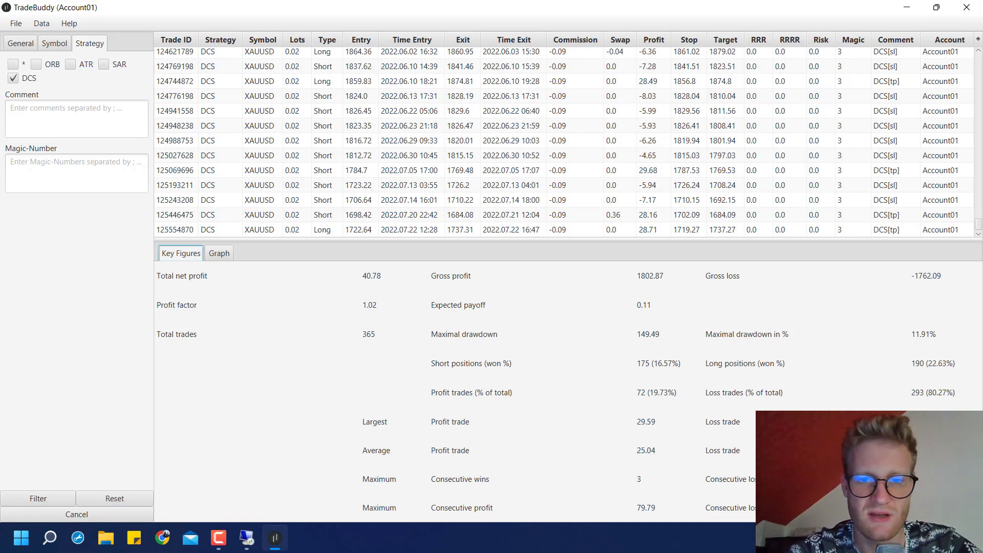
pyautogui.click(222, 257)
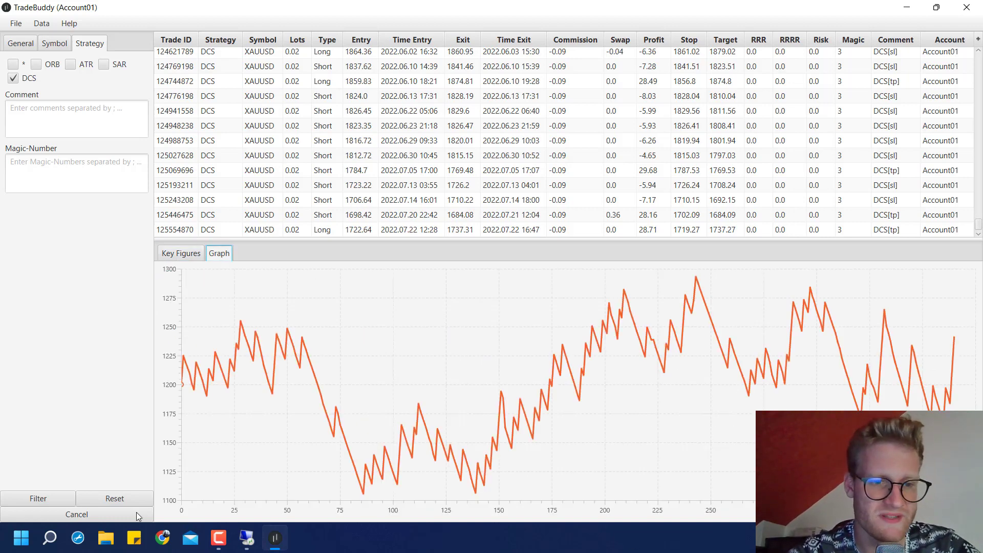
# Reset the filter, select all strategies (*) instead of DCS, apply it, and check the key figures of all trades
pyautogui.click(122, 505)
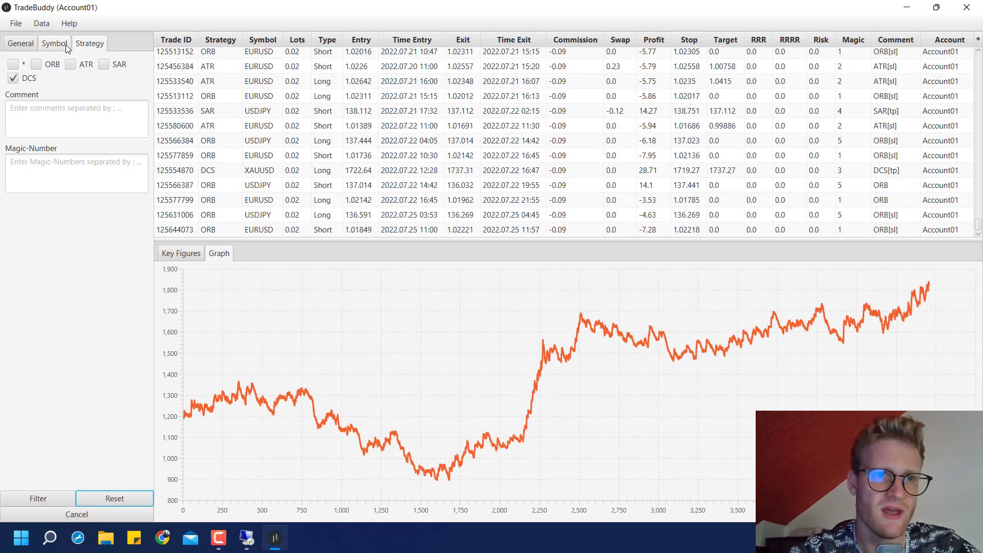
pyautogui.click(13, 64)
pyautogui.click(13, 78)
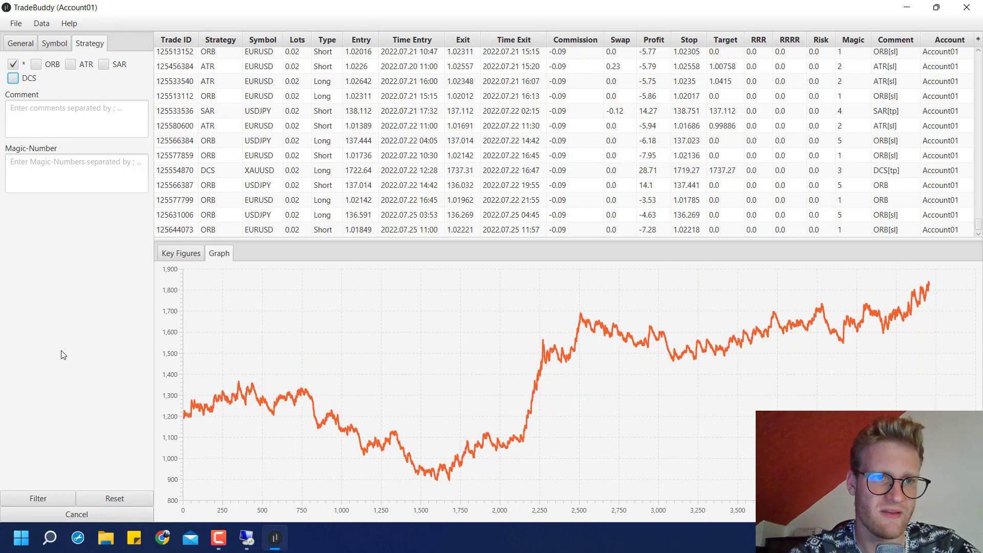
pyautogui.click(65, 496)
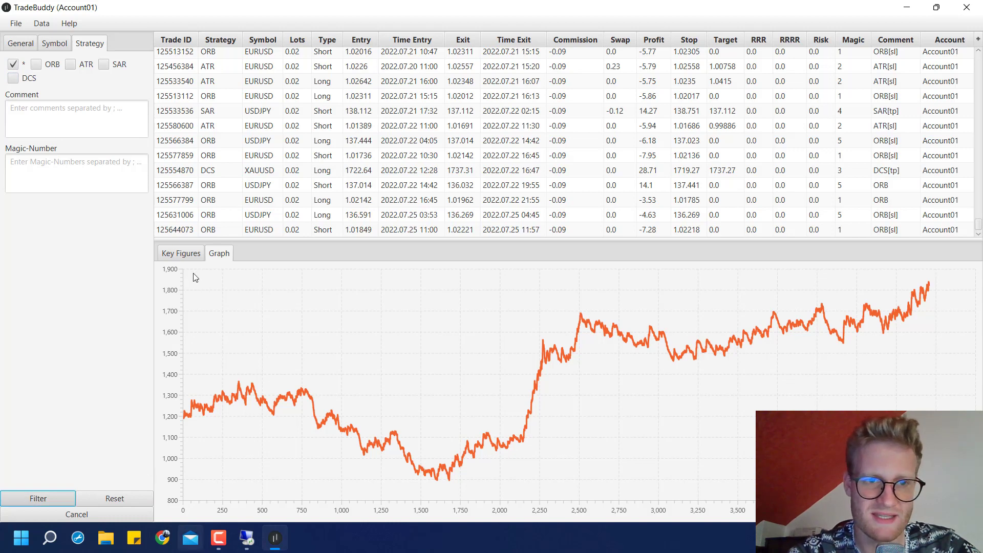
pyautogui.click(176, 259)
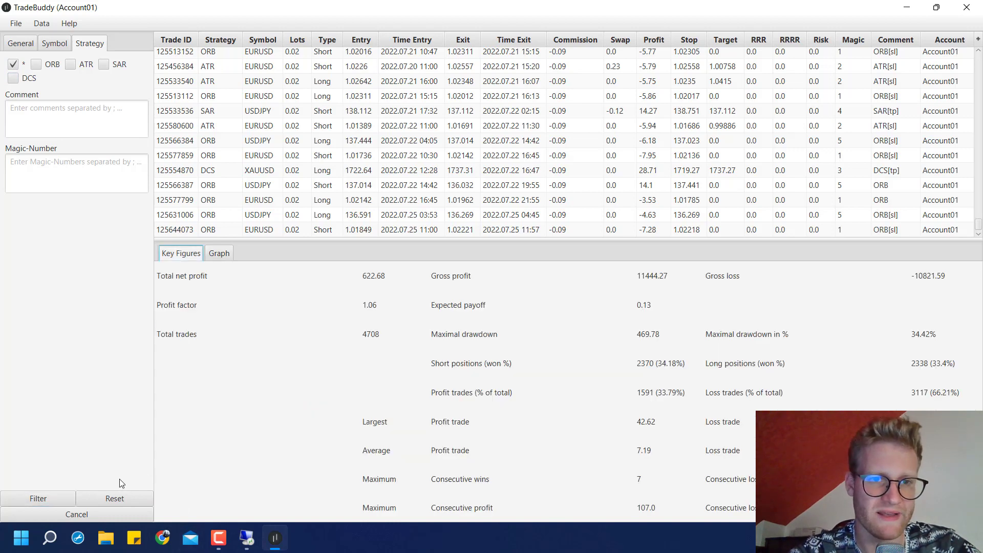
# Close the filter settings and compare the balance graph with the key figures of all trades, ending on the graph
pyautogui.click(117, 515)
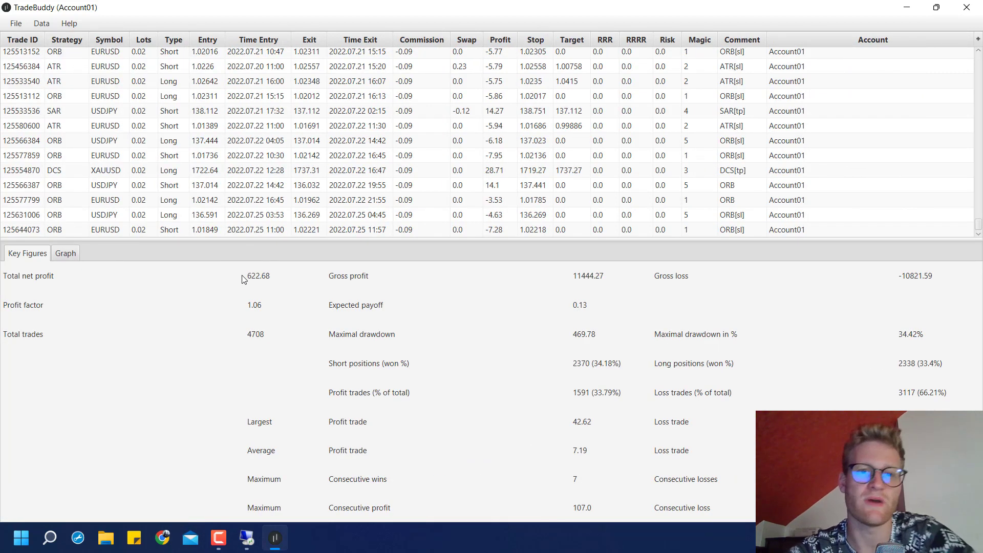
pyautogui.click(72, 251)
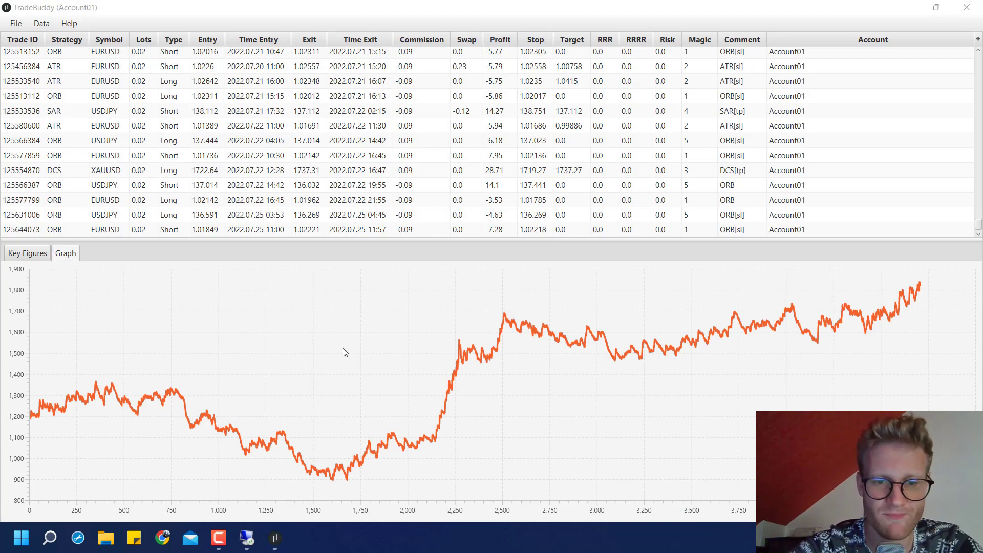
pyautogui.click(414, 521)
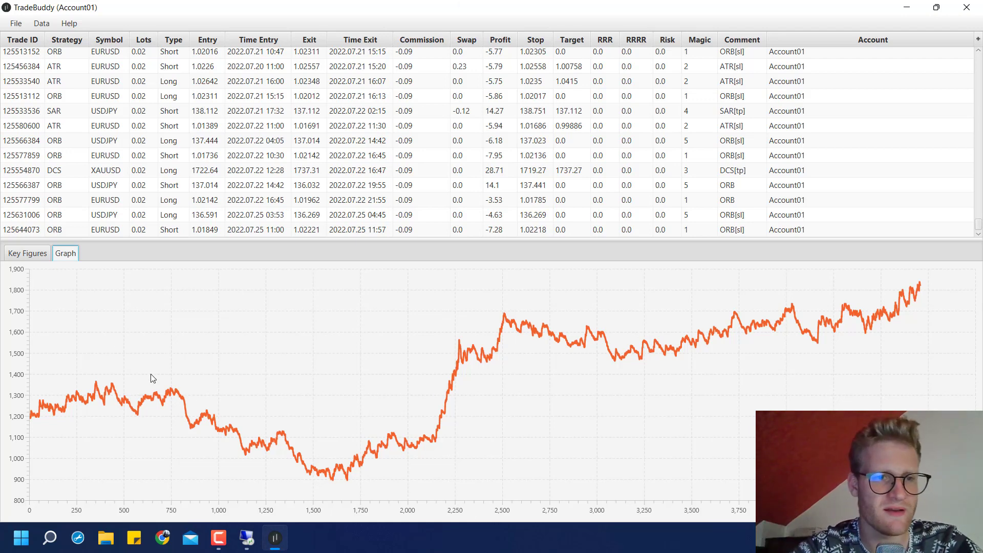
pyautogui.click(31, 253)
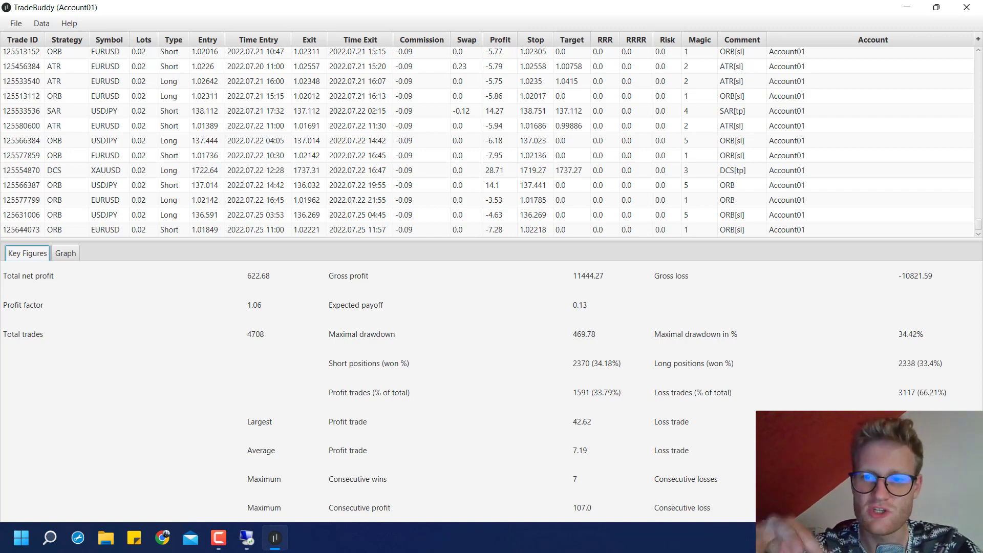
pyautogui.click(68, 257)
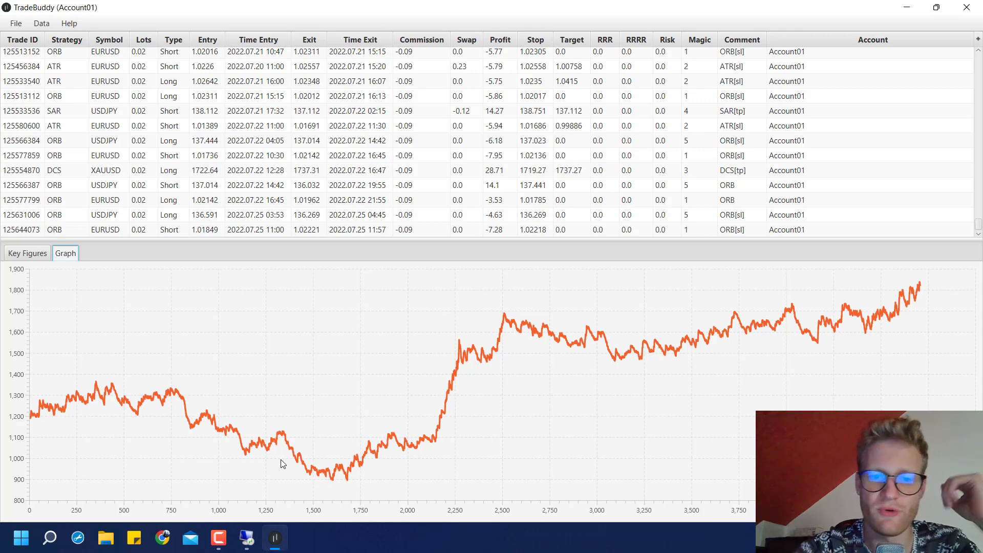
pyautogui.click(39, 254)
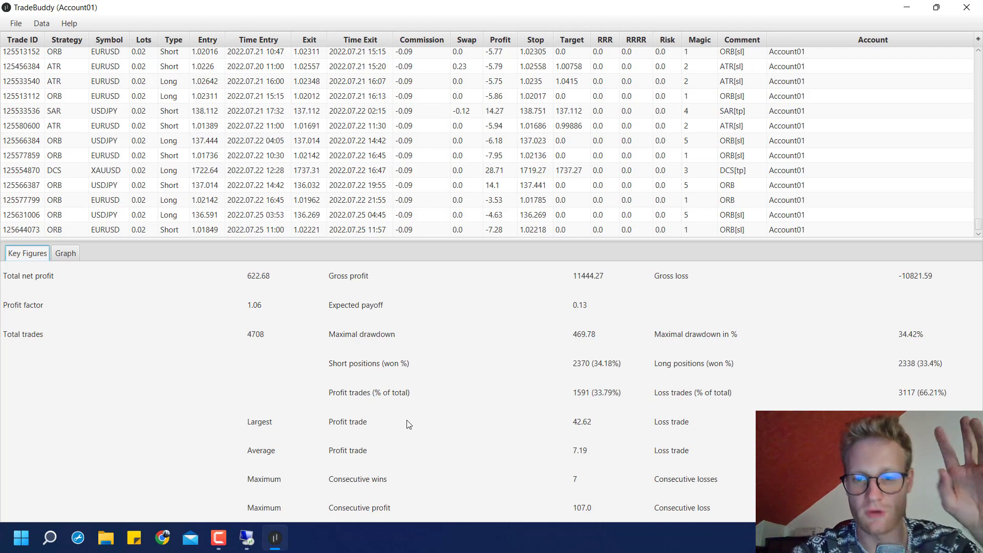
pyautogui.click(68, 256)
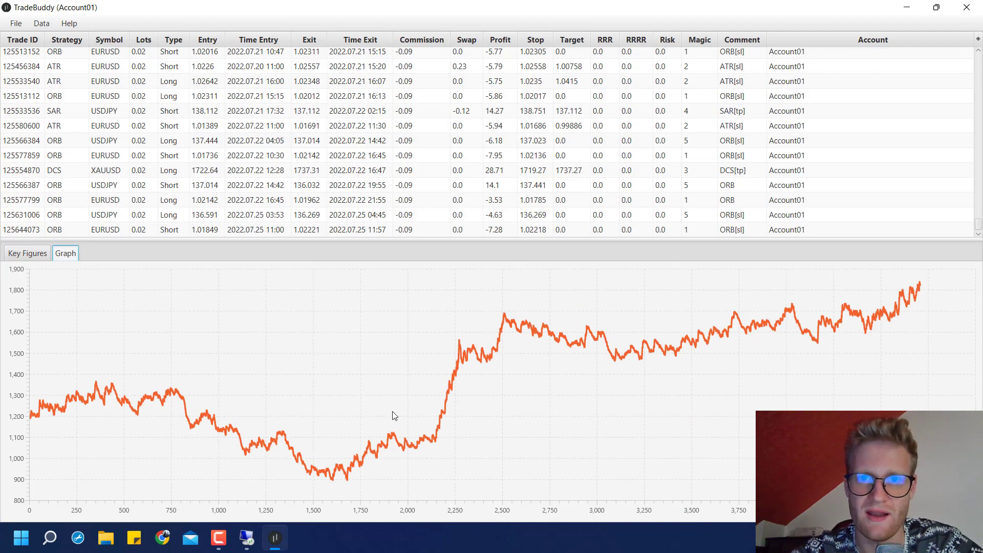